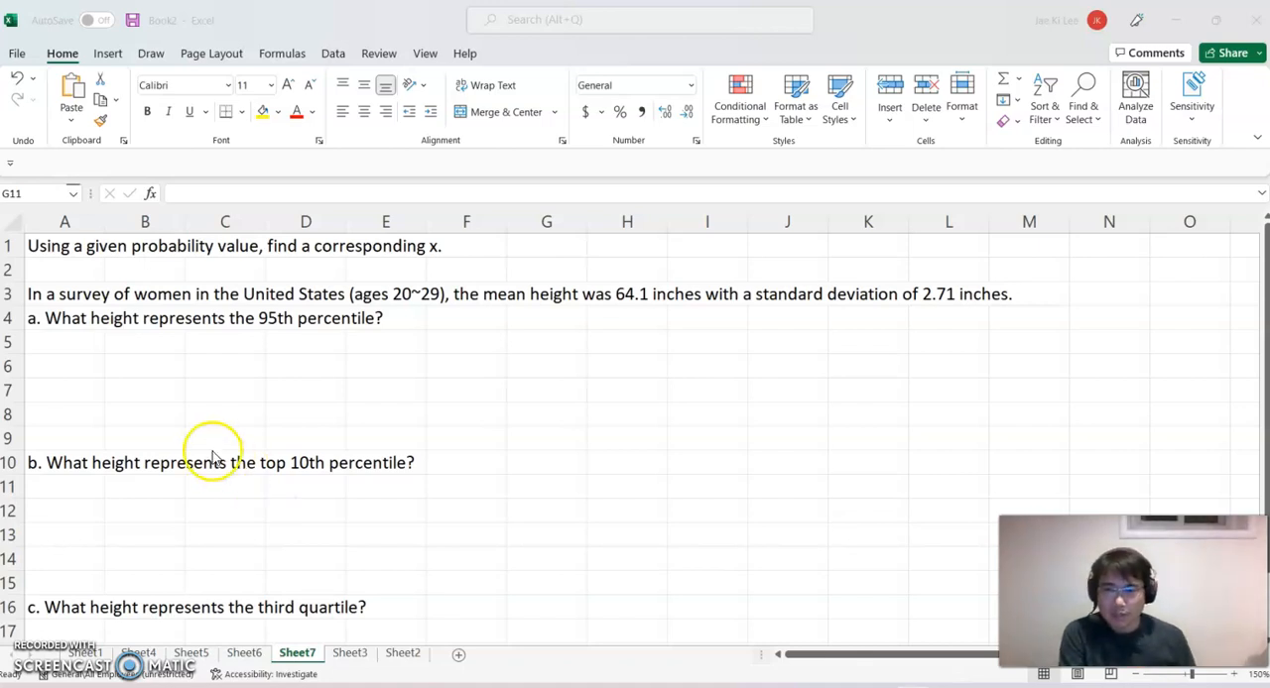
pyautogui.click(136, 363)
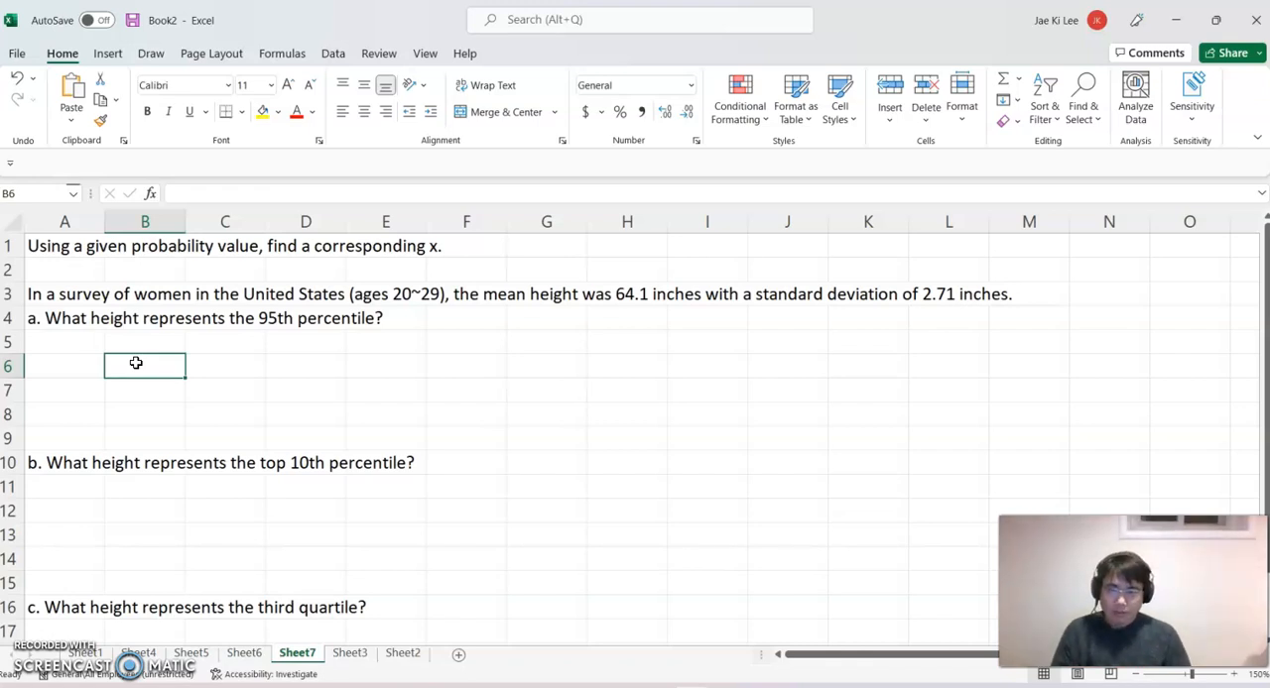
pyautogui.write('=norm')
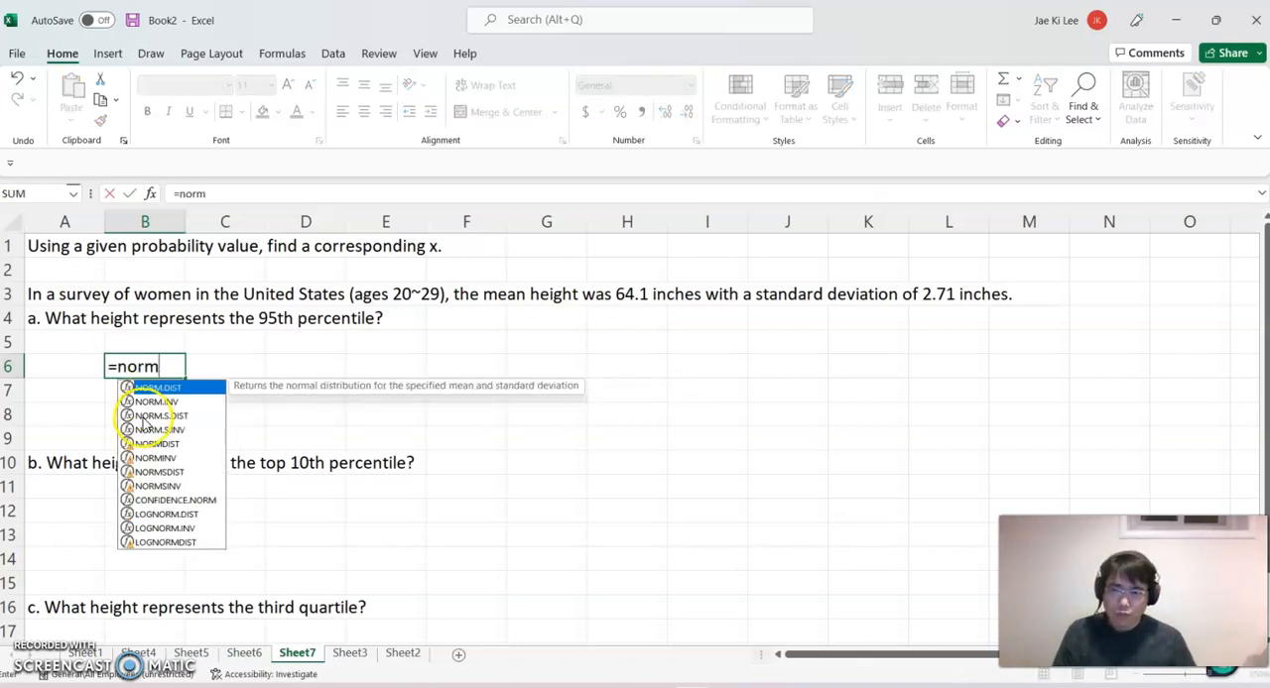
pyautogui.doubleClick(156, 402)
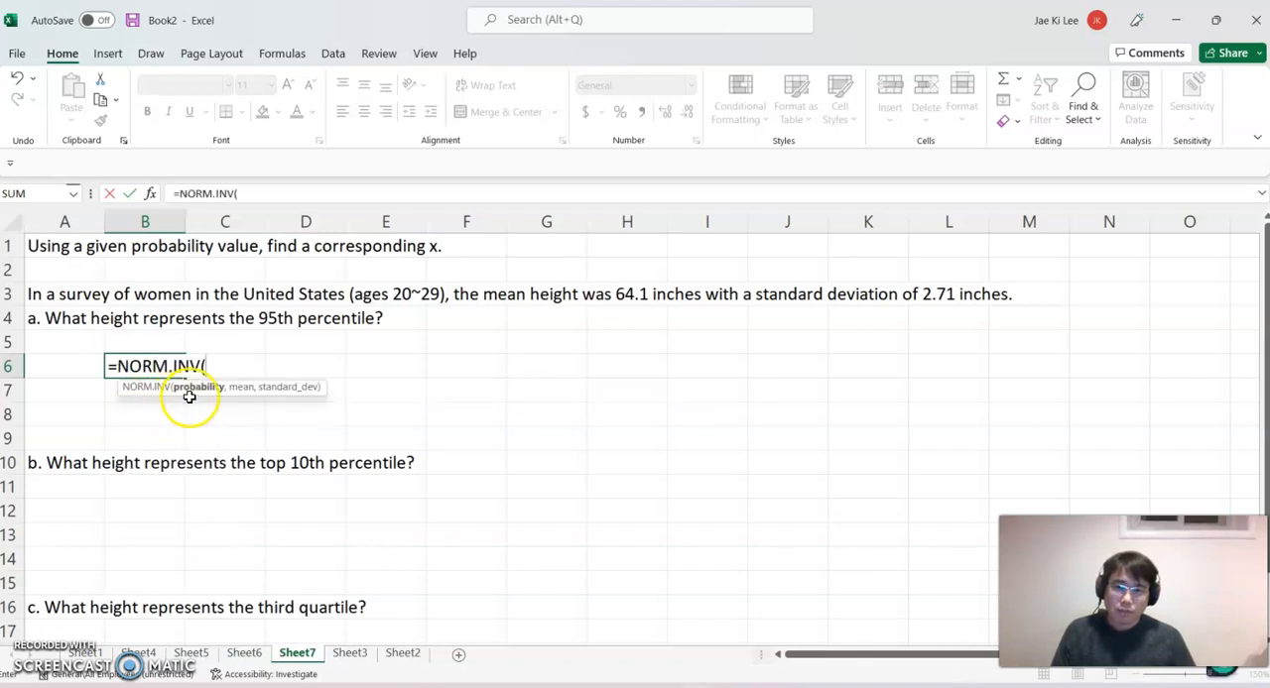
pyautogui.write('0.95')
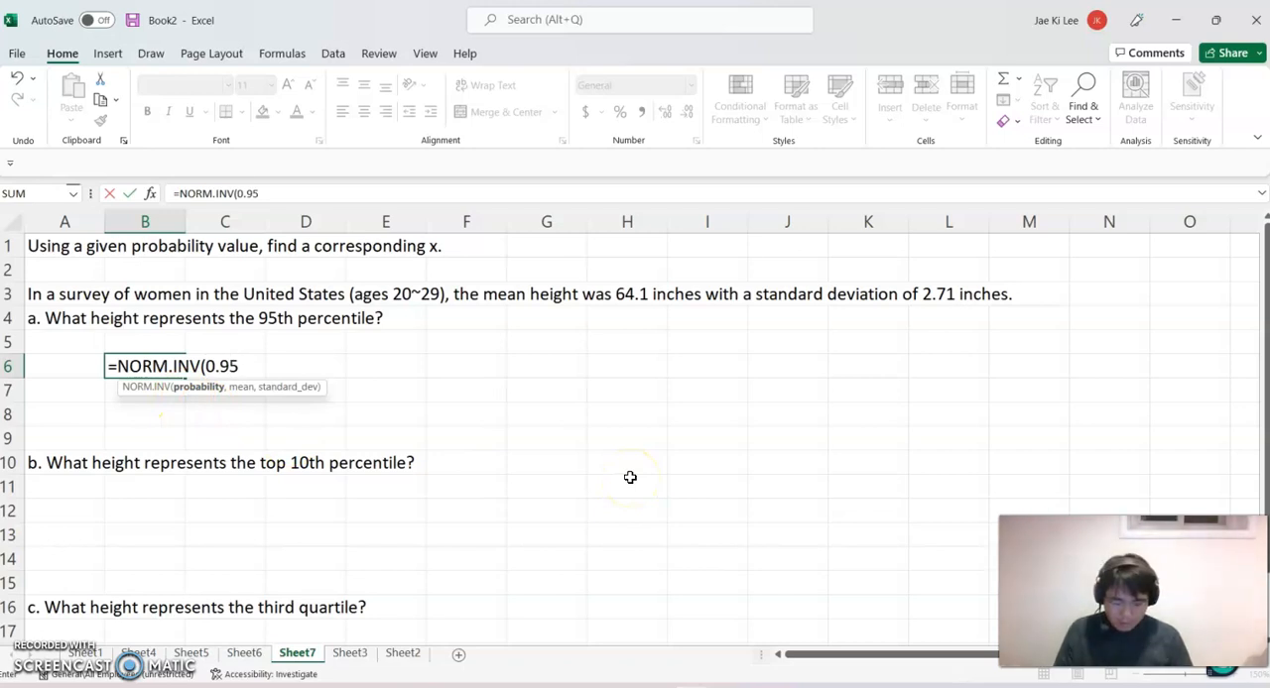
pyautogui.write(',')
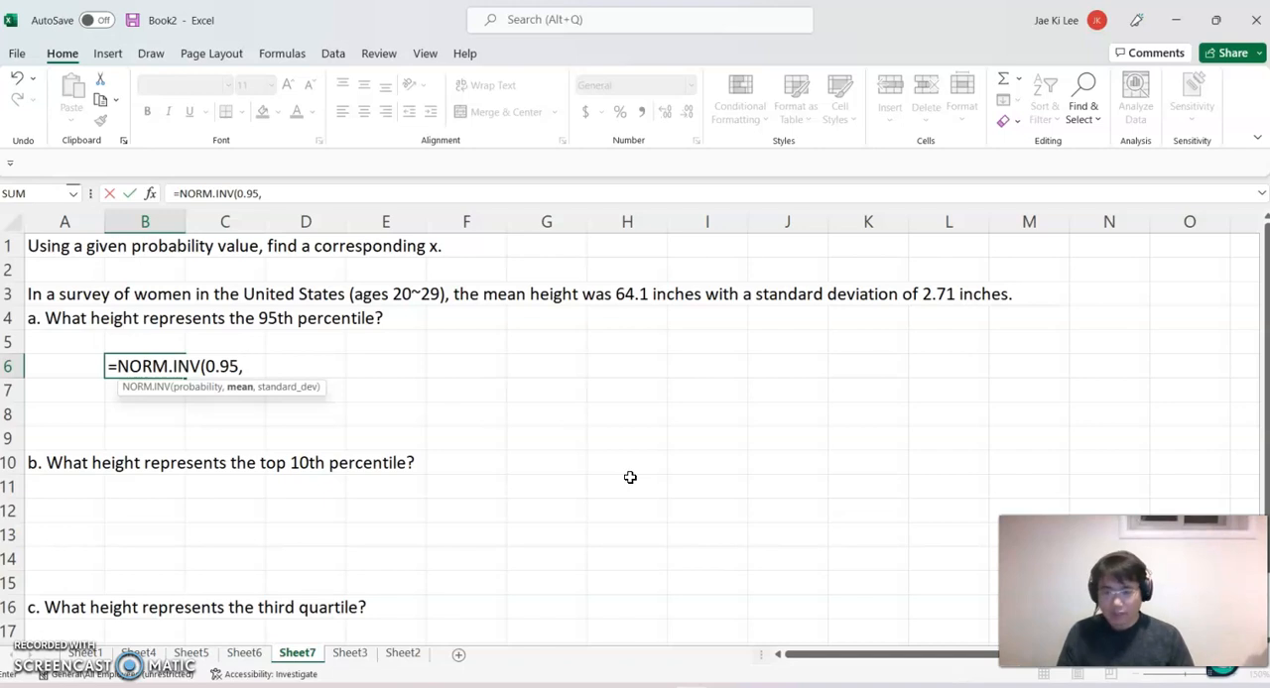
pyautogui.press('Escape')
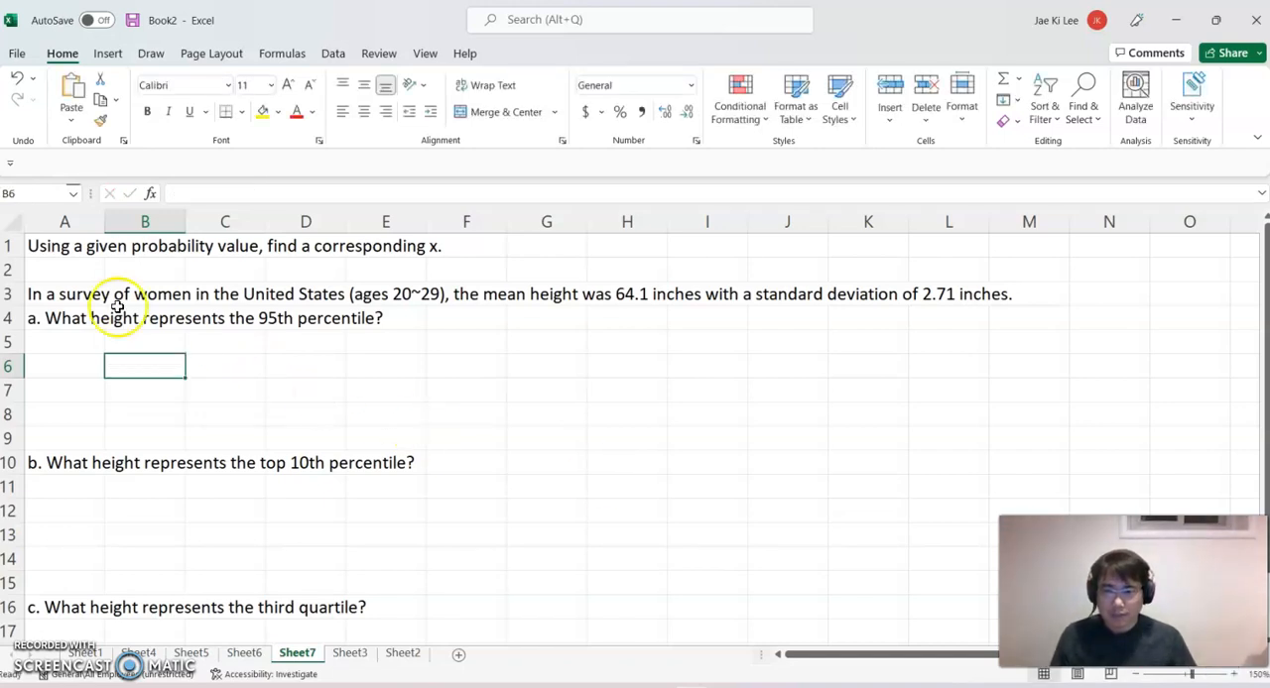
# Insert a blank row above question a, directly below the survey description.
pyautogui.click(13, 318)
pyautogui.rightClick(13, 317)
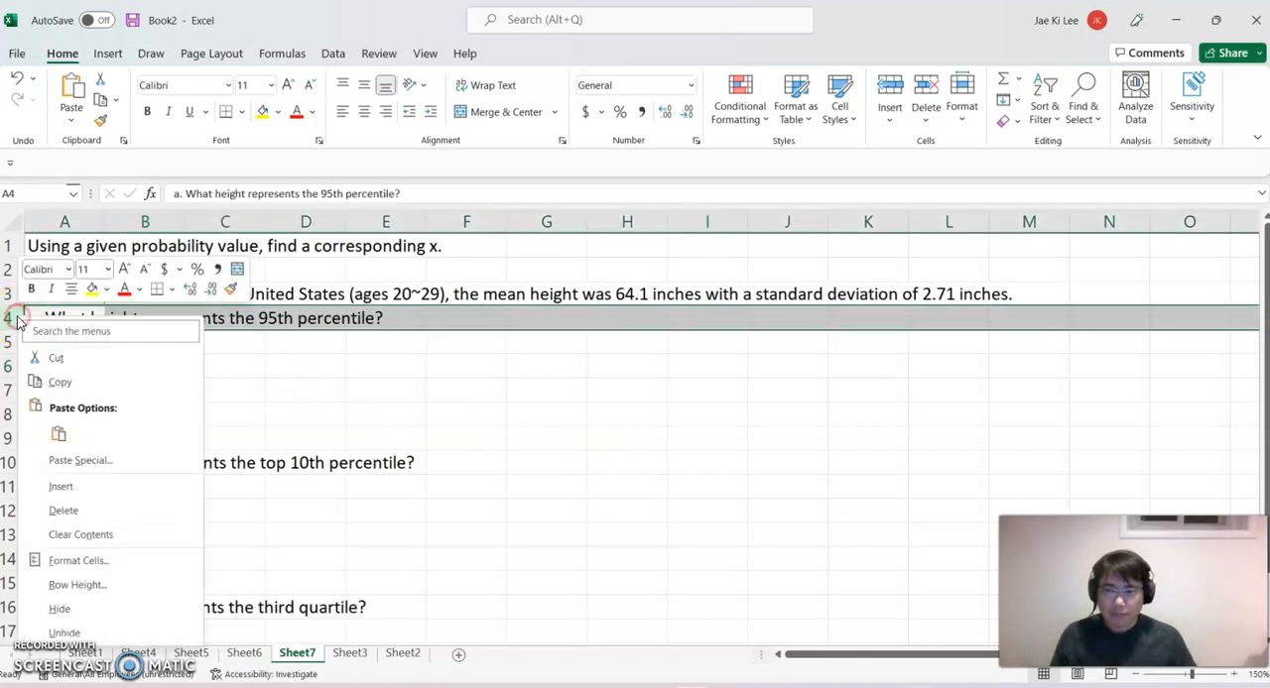
pyautogui.click(74, 486)
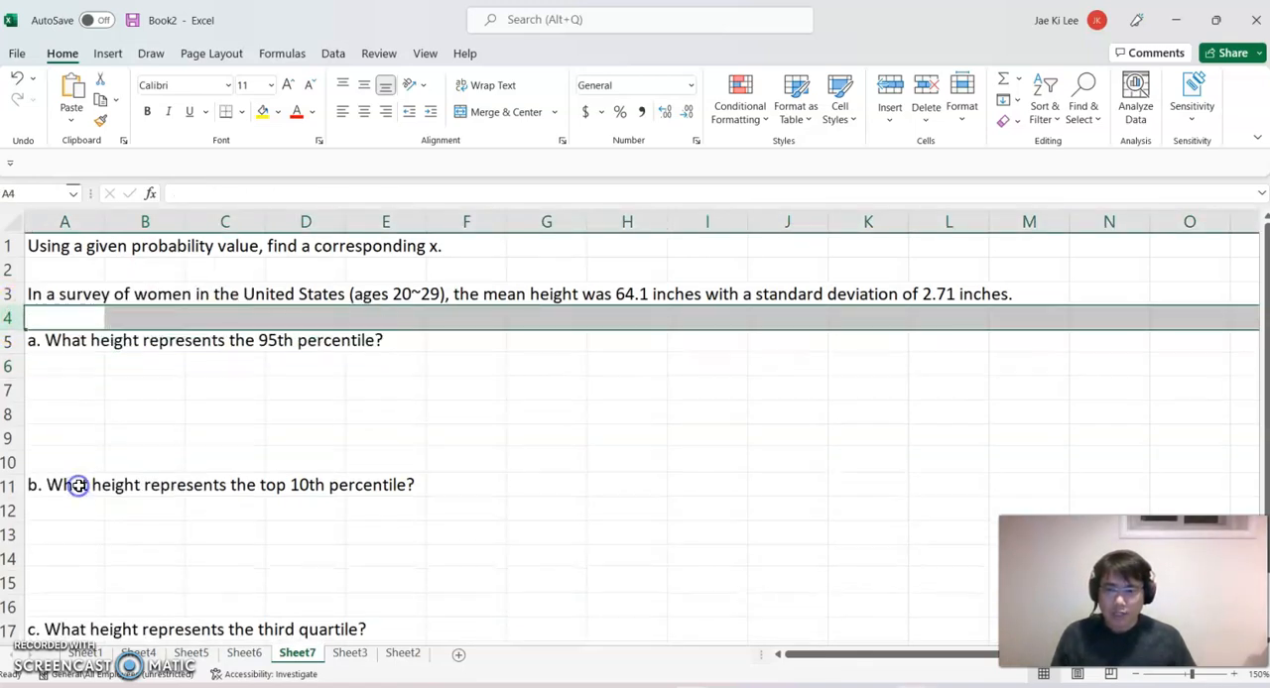
# Fill row 4 from B4 to E4 with the label Mean, 64.1, the label S.D and 2.71.
pyautogui.click(147, 319)
pyautogui.write('Mean')
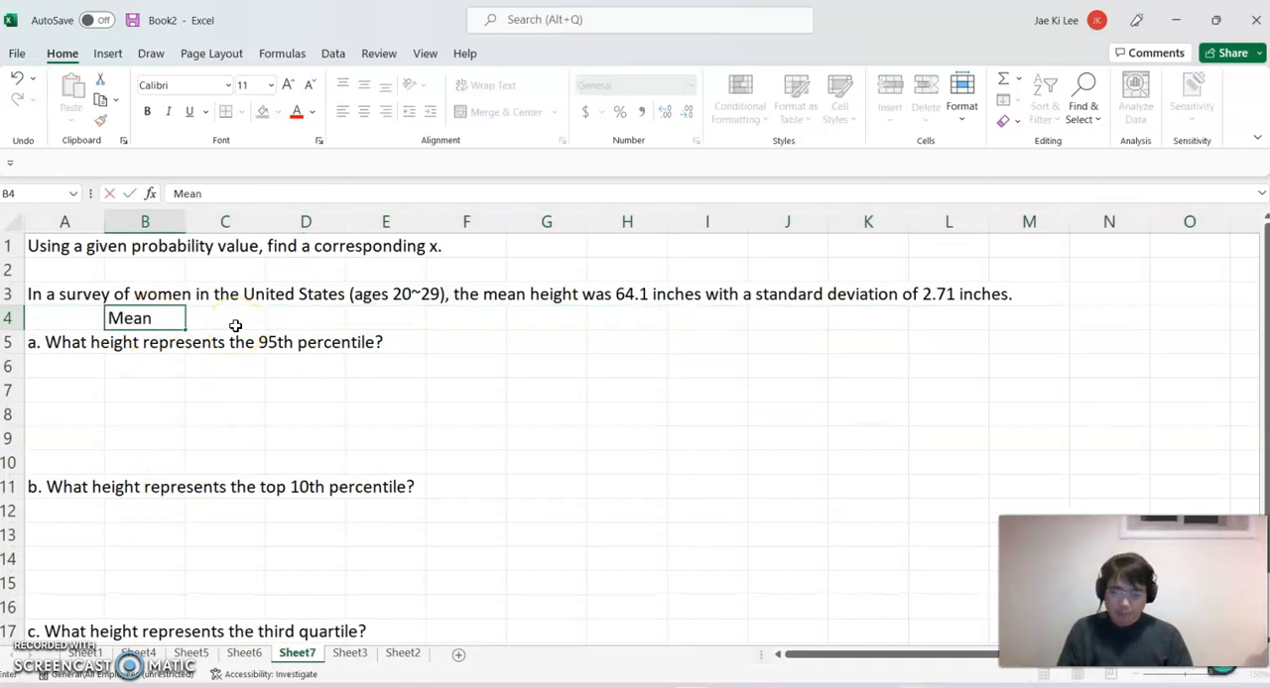
pyautogui.click(235, 326)
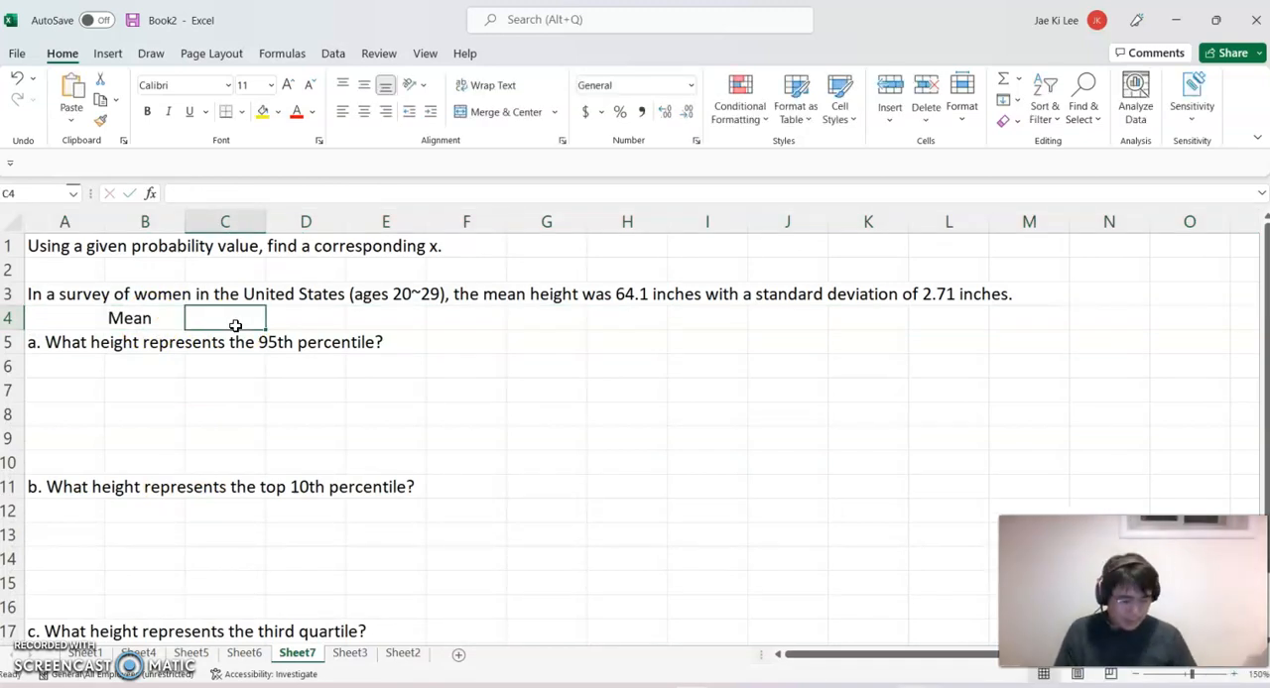
pyautogui.write('64.12')
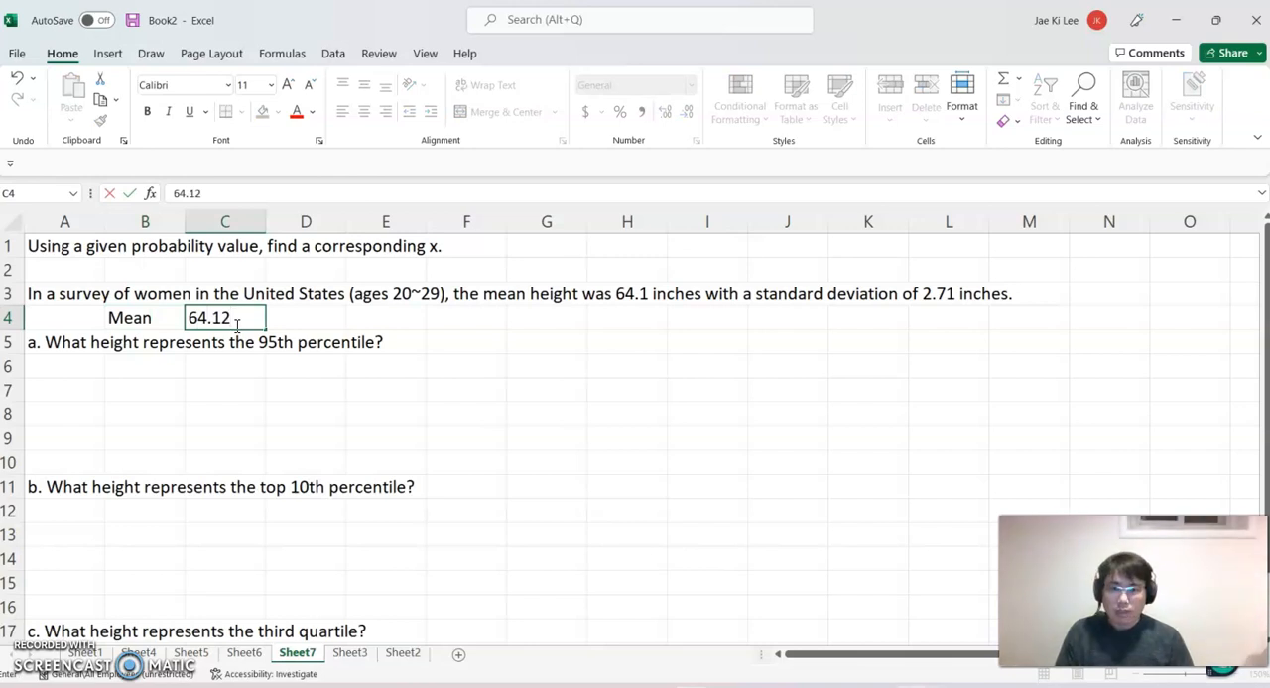
pyautogui.press('BackSpace')
pyautogui.press('Tab')
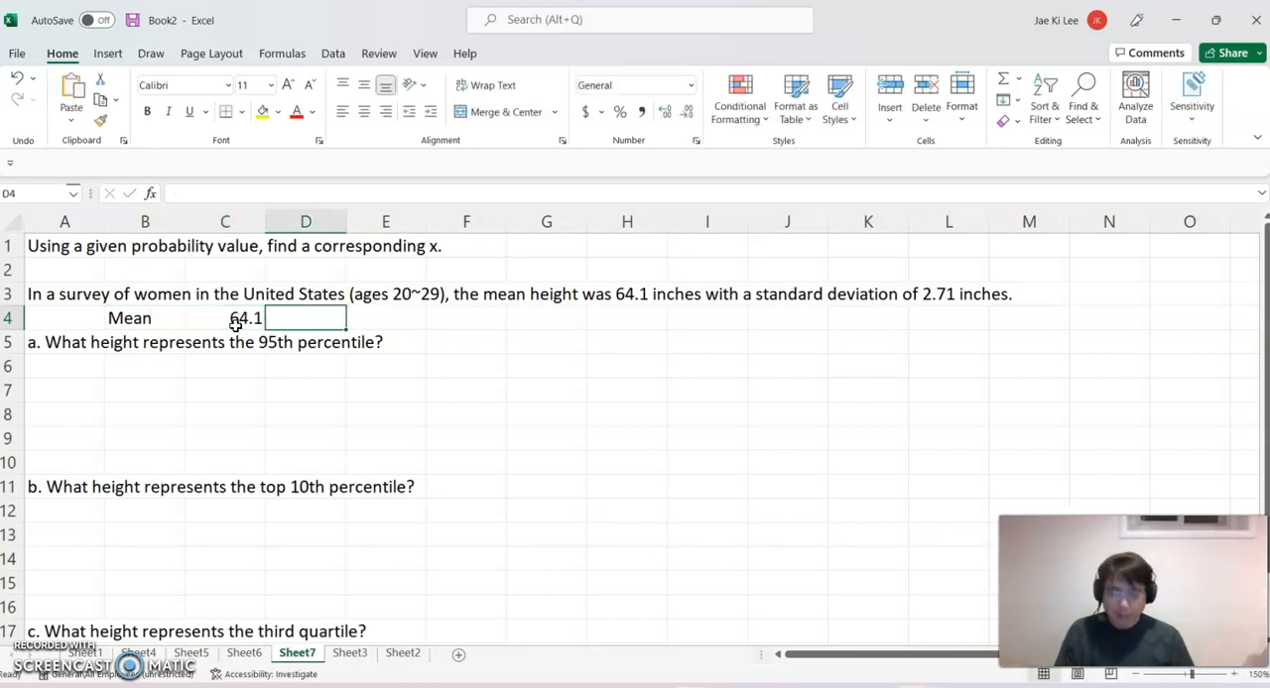
pyautogui.write('S.D')
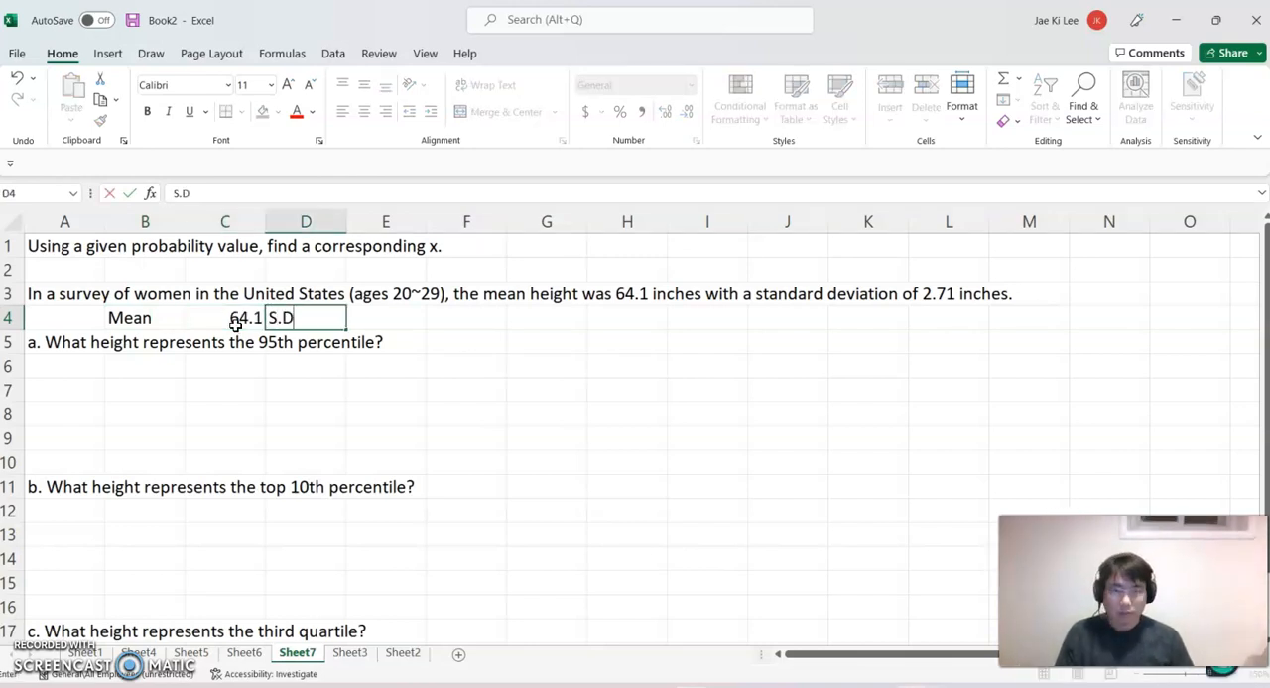
pyautogui.press('Tab')
pyautogui.write('2.71')
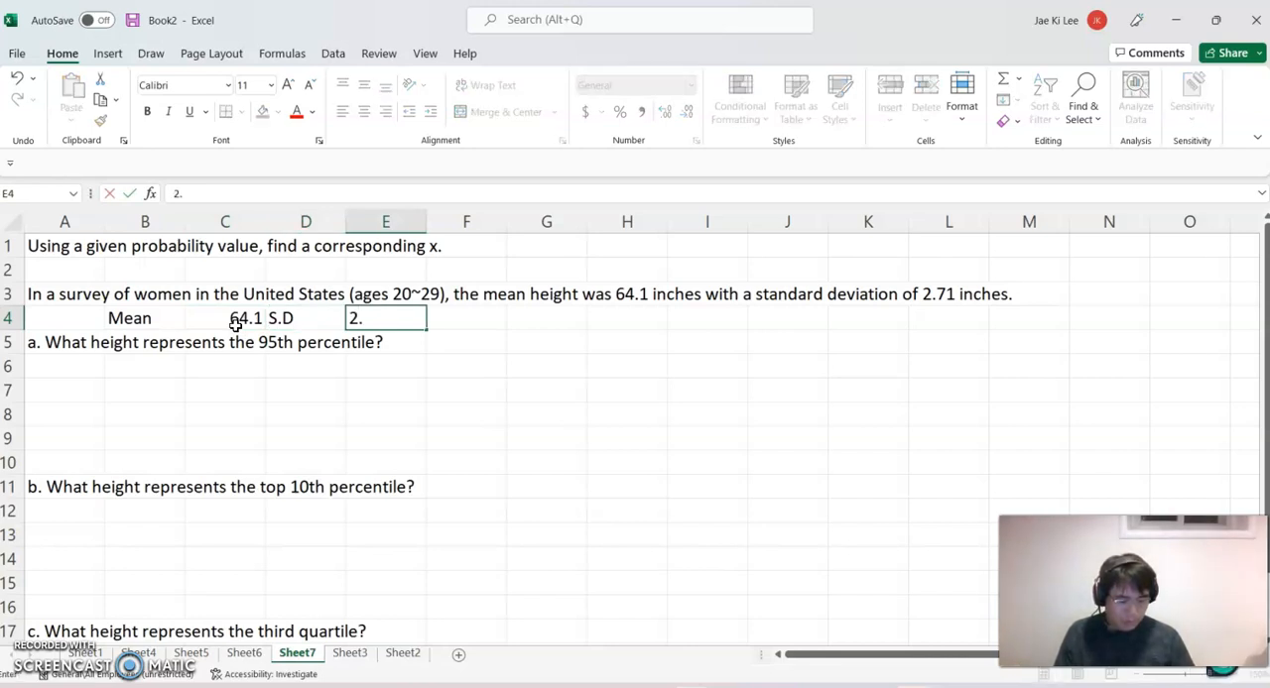
# Calculate the 95th percentile height in B7 with =NORM.INV(0.95,C4,E4).
pyautogui.click(171, 390)
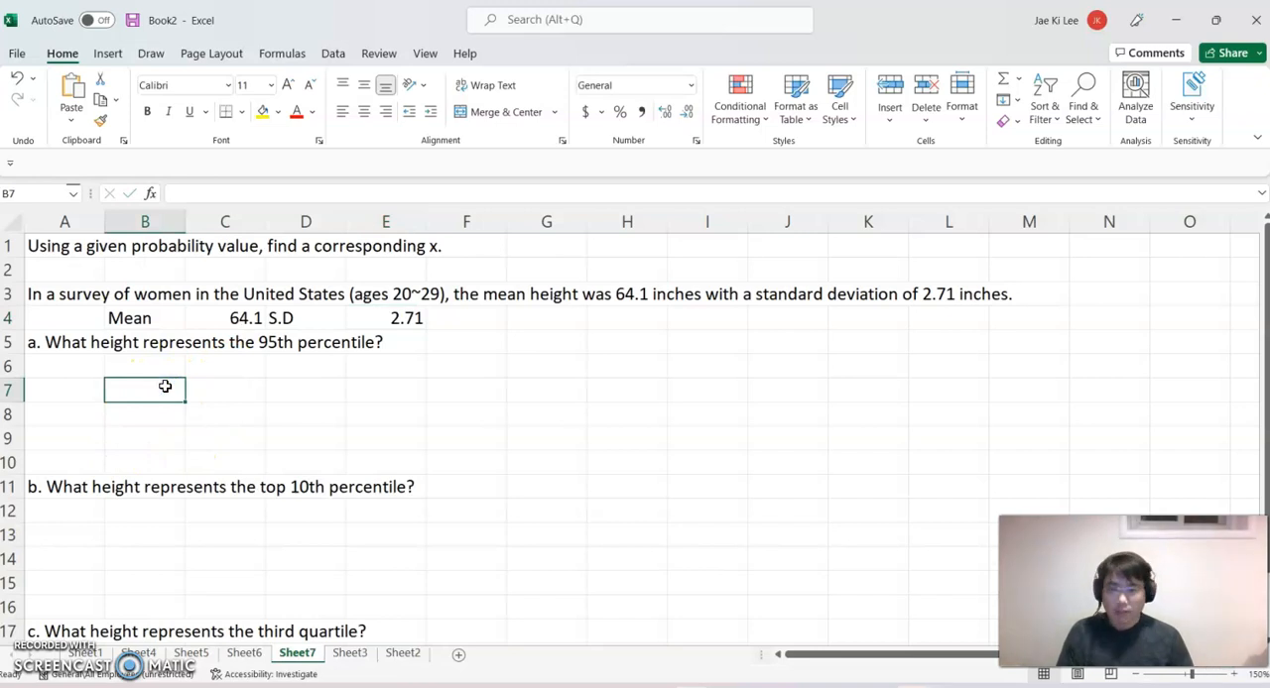
pyautogui.write('=norm')
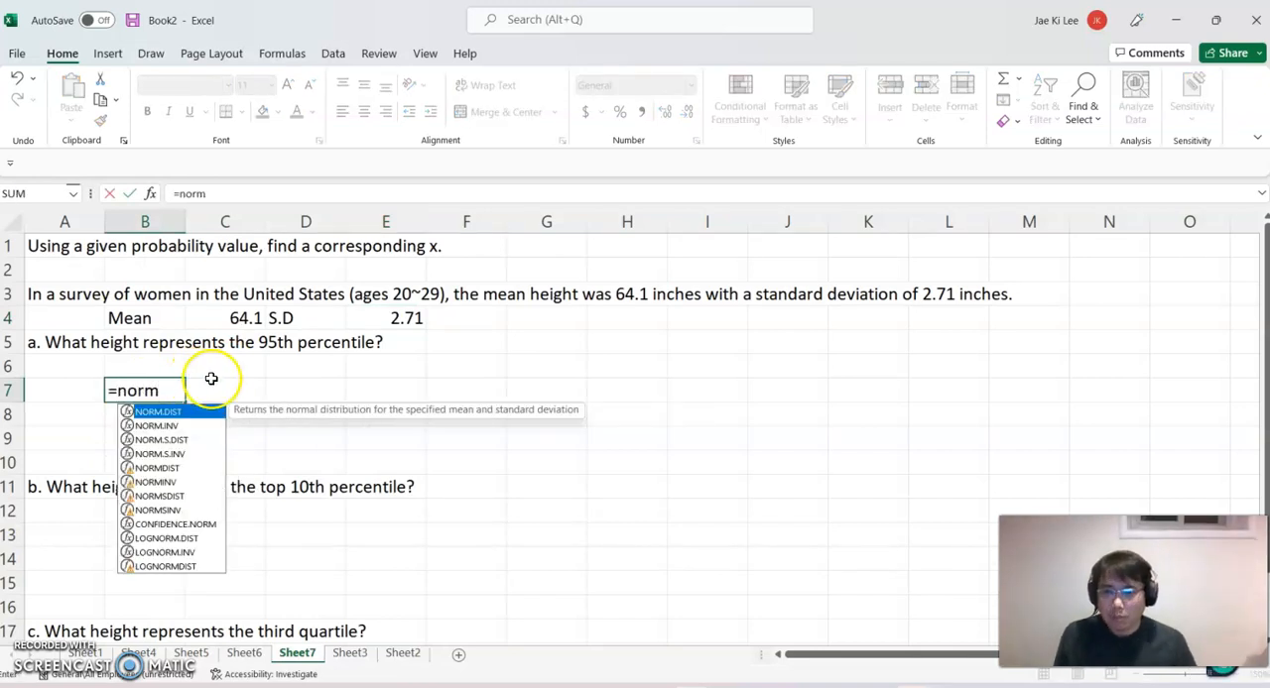
pyautogui.doubleClick(172, 427)
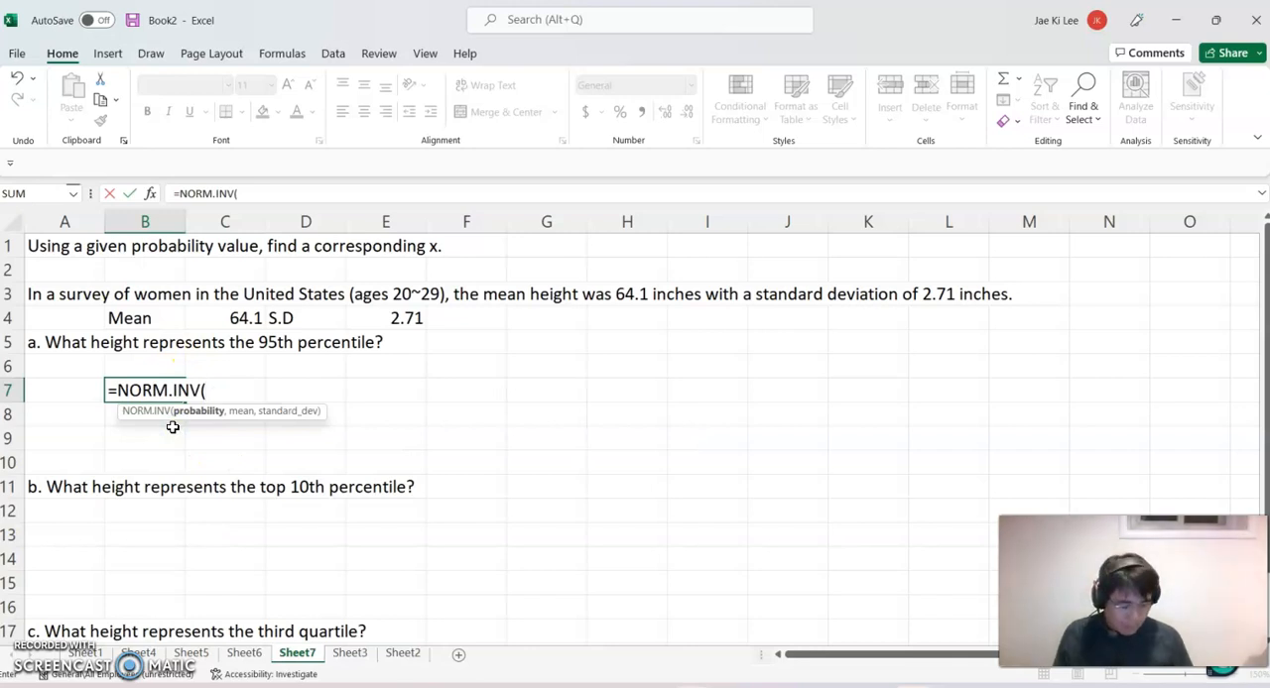
pyautogui.write('0.95')
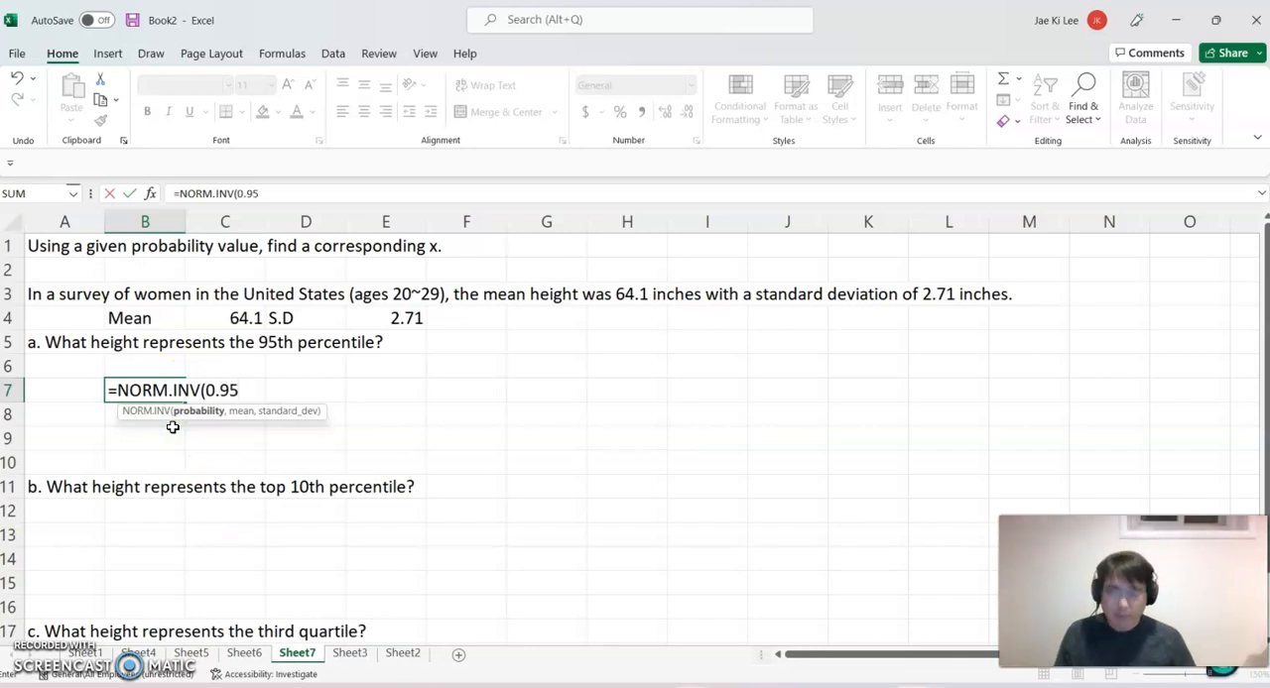
pyautogui.write(',')
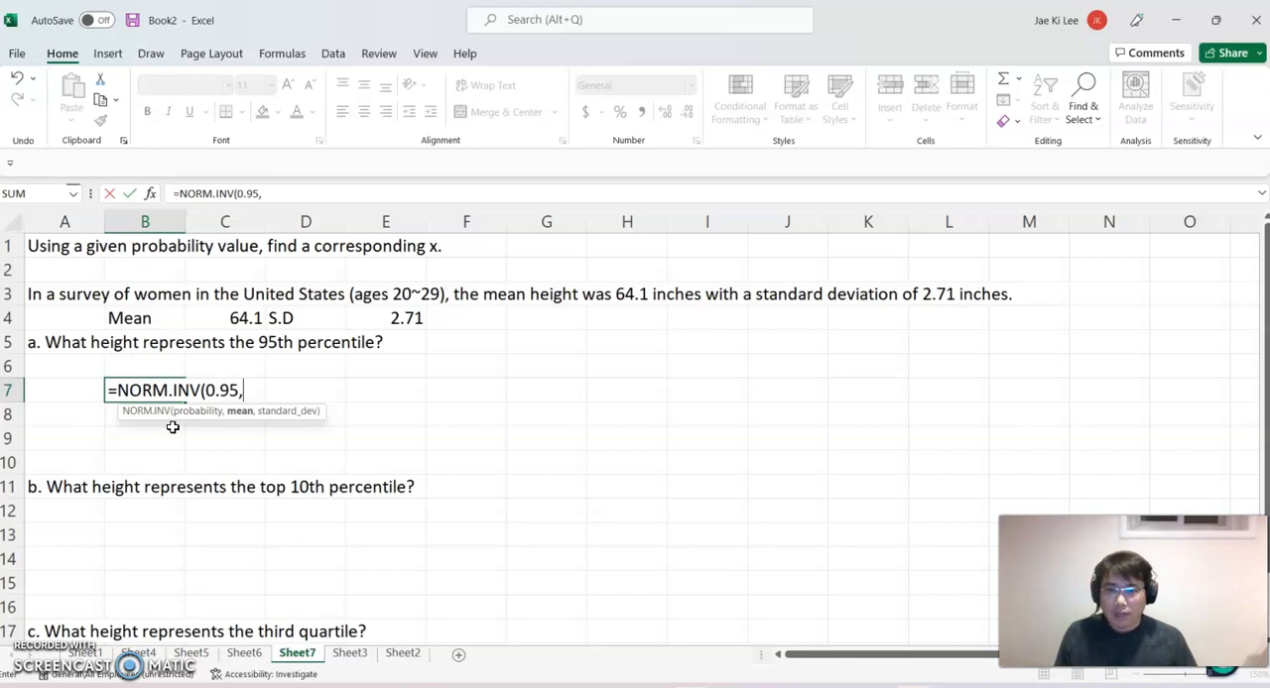
pyautogui.click(243, 317)
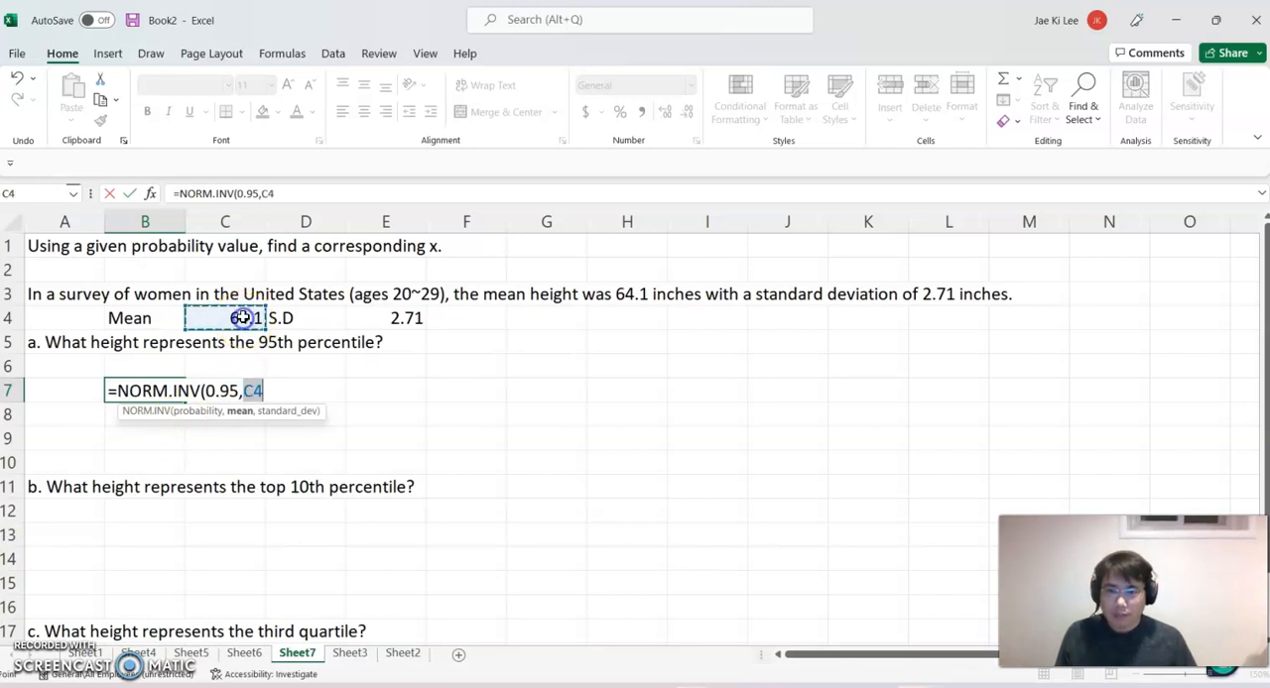
pyautogui.write(',')
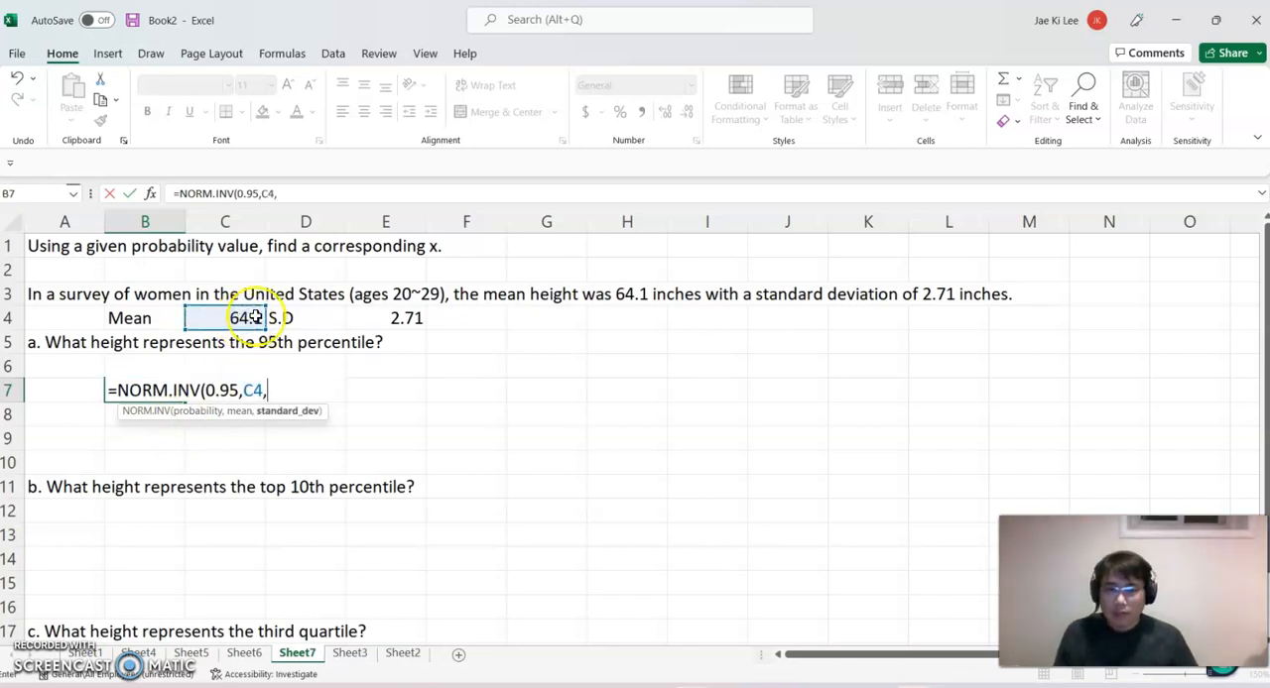
pyautogui.click(398, 315)
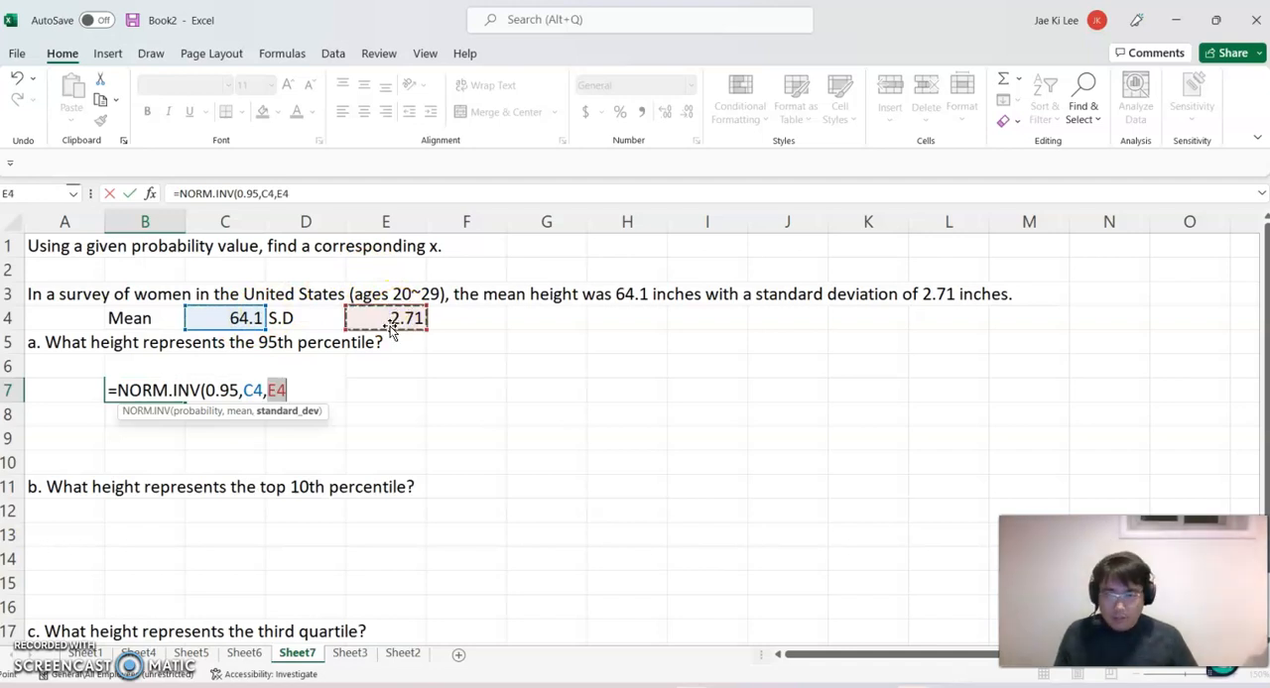
pyautogui.write(')')
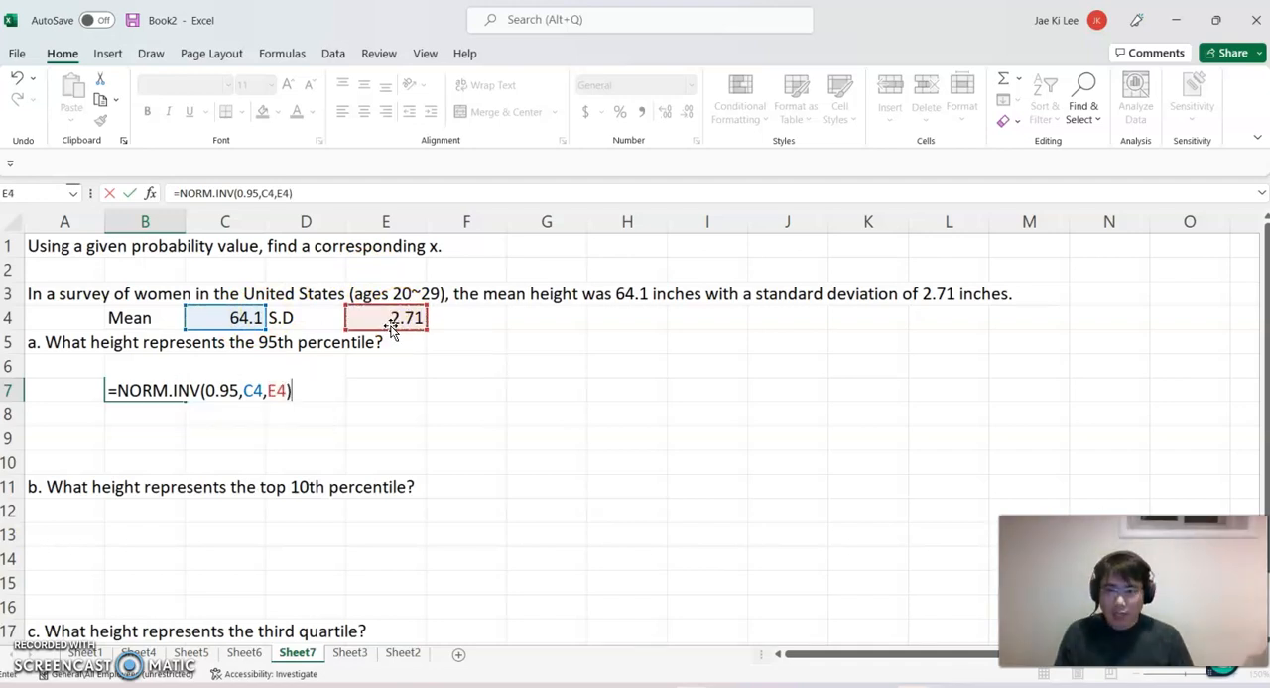
pyautogui.press('Return')
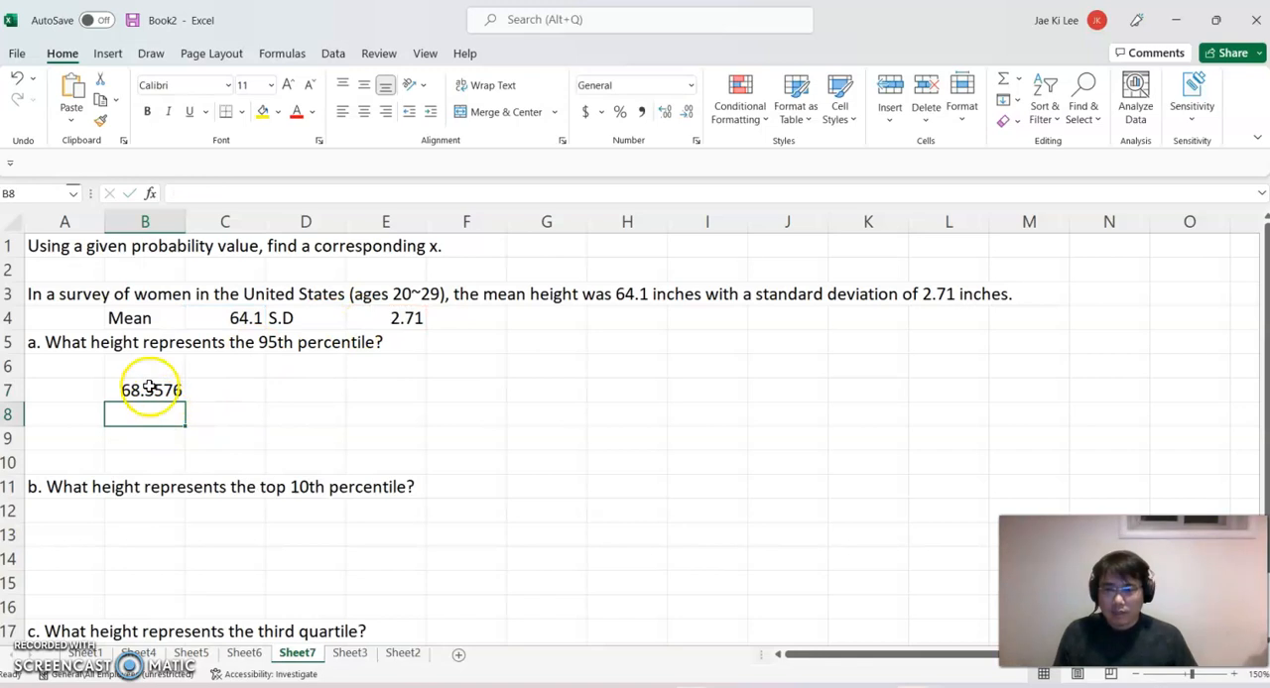
# Format the 95th percentile height in B7 to show two decimal places.
pyautogui.click(149, 388)
pyautogui.click(685, 115)
pyautogui.click(686, 115)
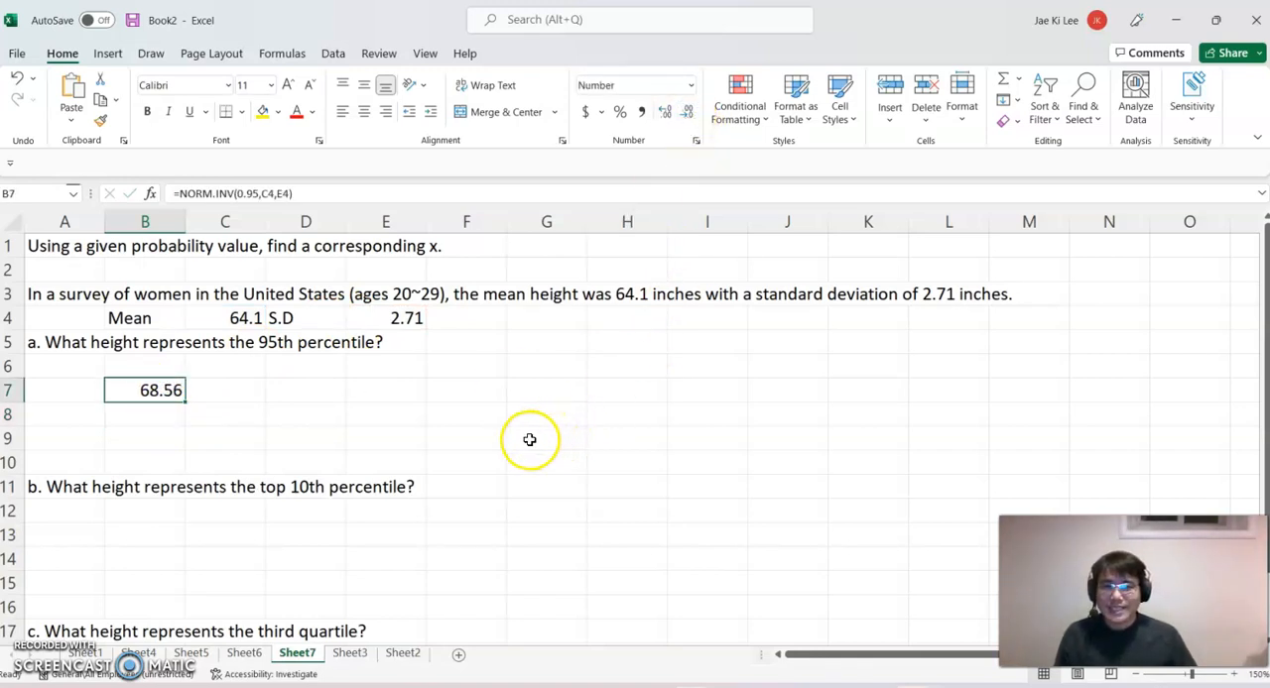
pyautogui.click(193, 413)
pyautogui.click(170, 390)
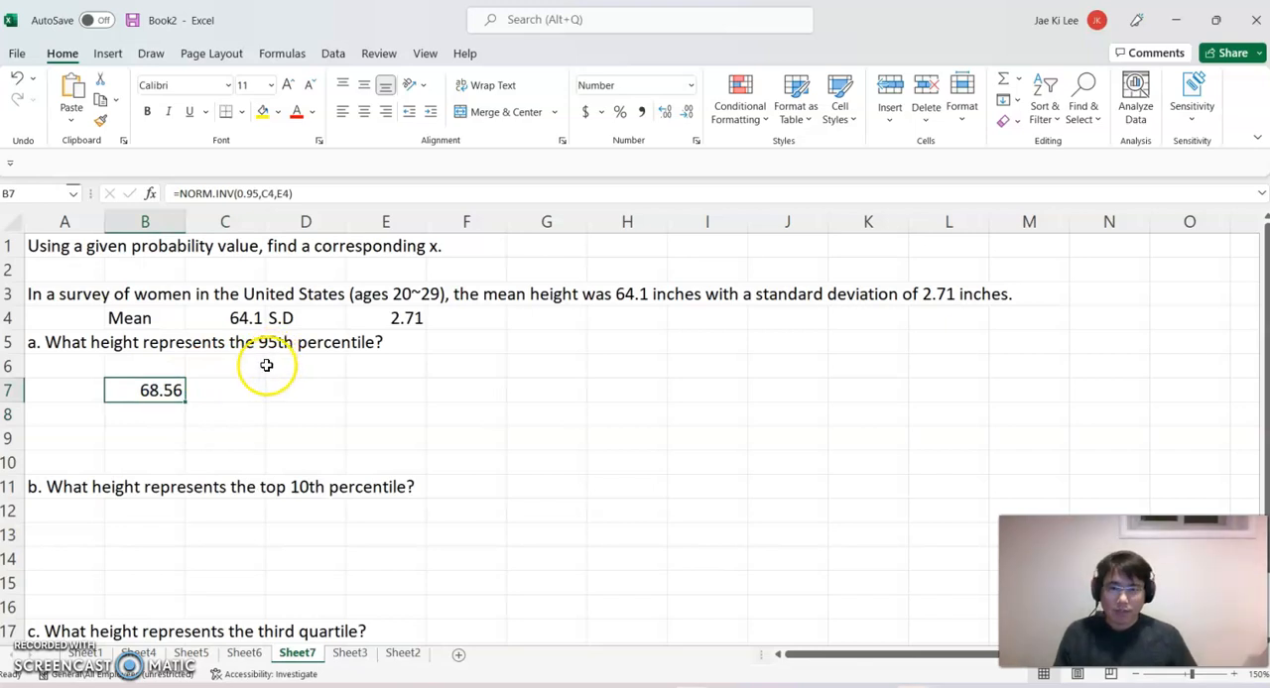
# Calculate the cumulative probability for question b in B13 with =1-0.1.
pyautogui.scroll(-2, 264, 363)
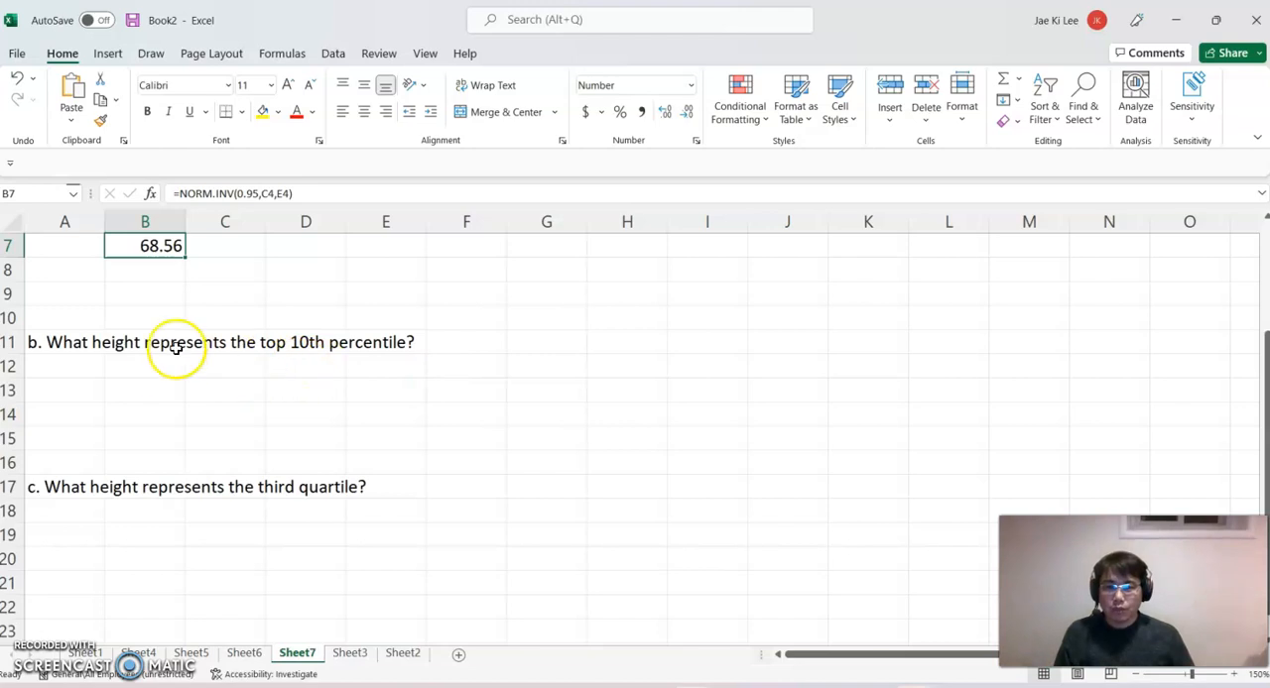
pyautogui.click(143, 386)
pyautogui.write('=')
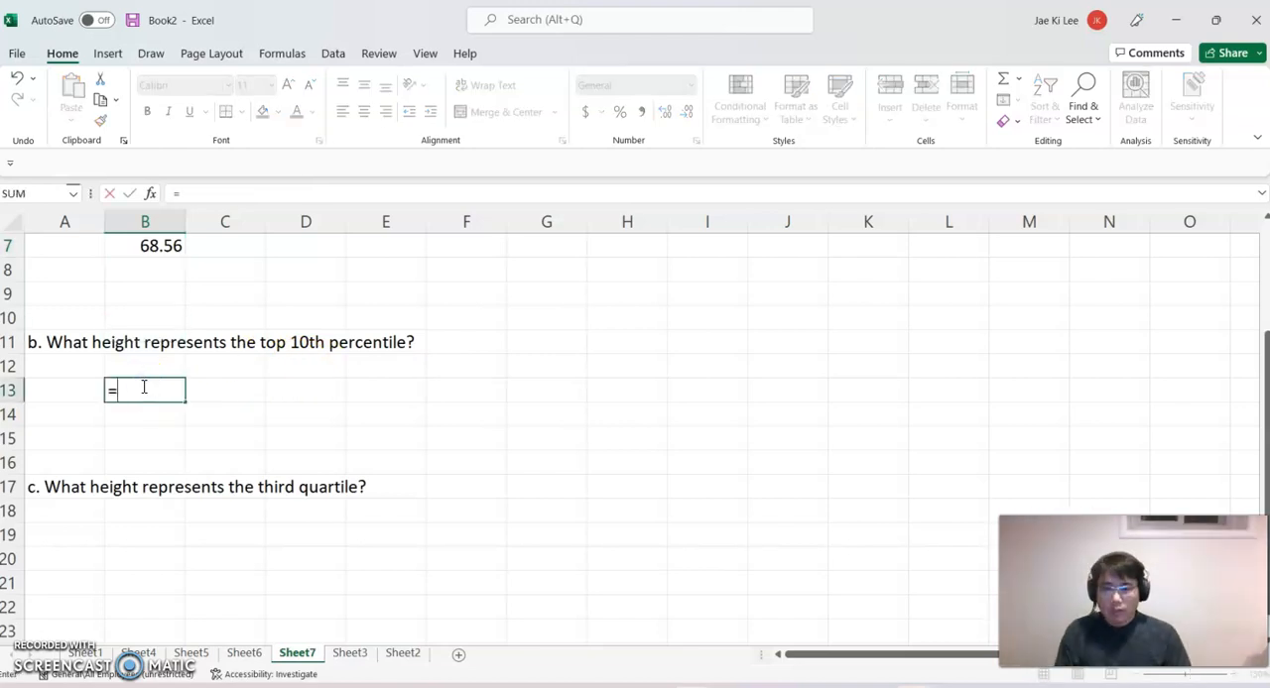
pyautogui.write('1-')
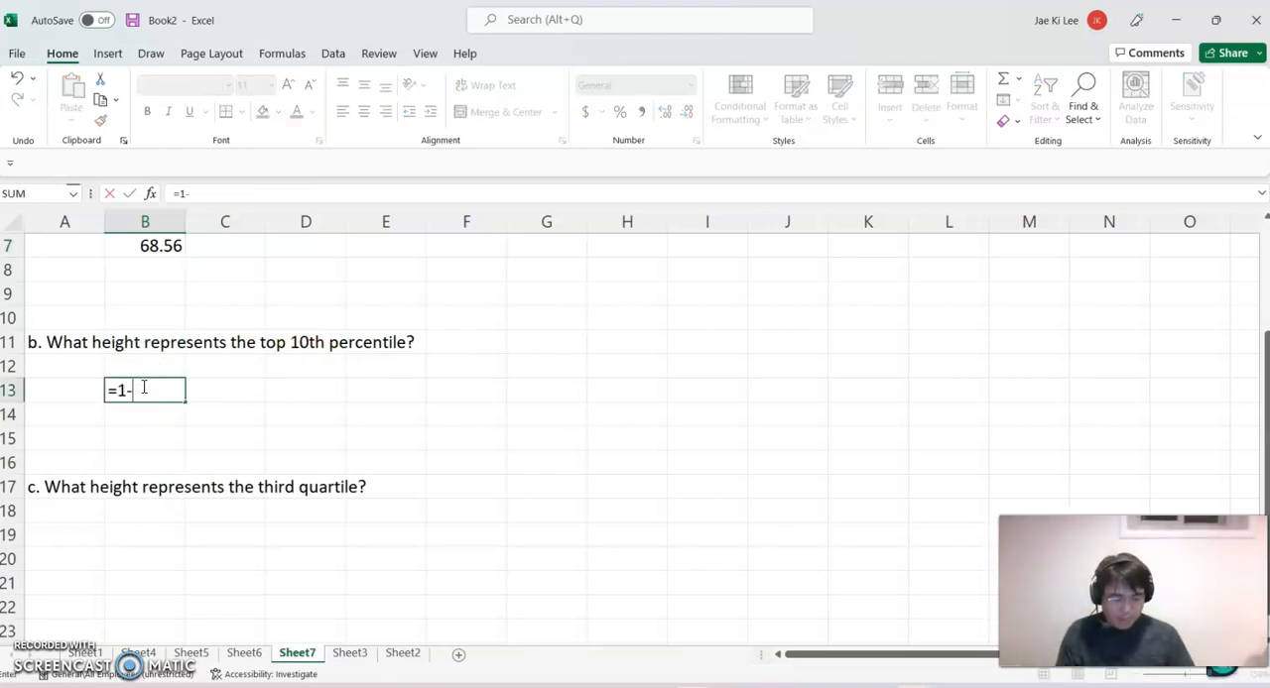
pyautogui.write('0.1')
pyautogui.press('Return')
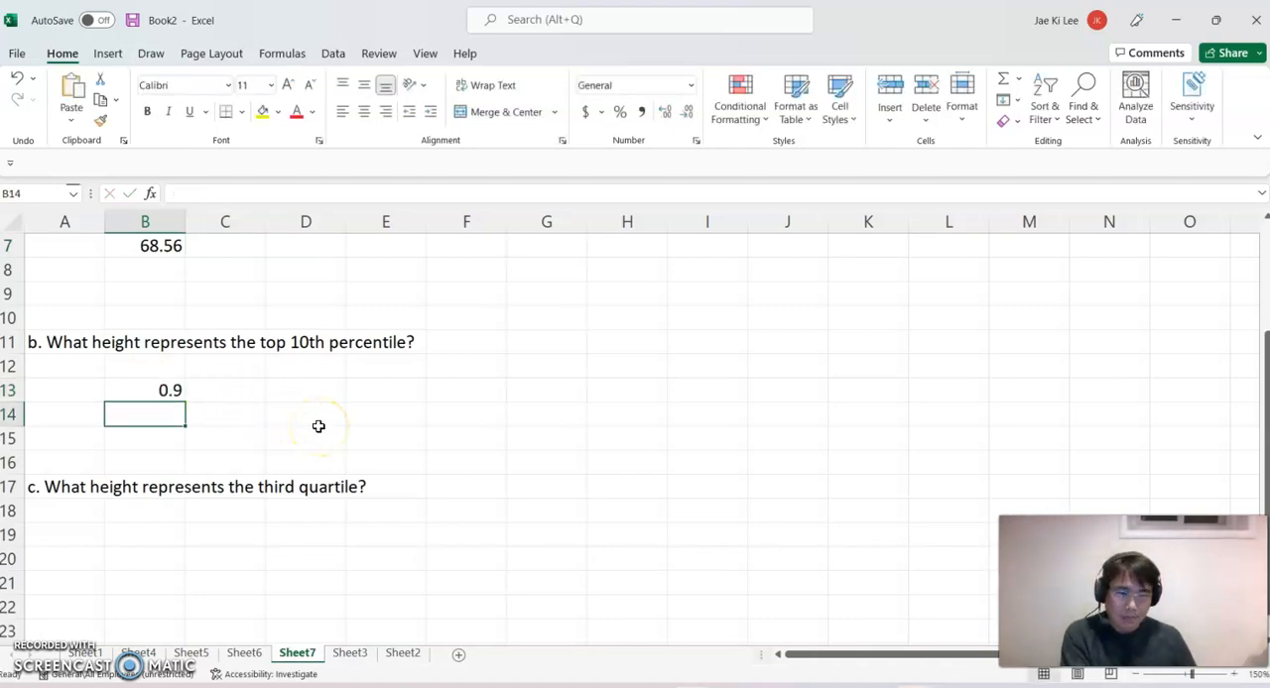
# Calculate the top 10th percentile height in B14 with =NORM.INV(B13,C4,E4).
pyautogui.write('=norm')
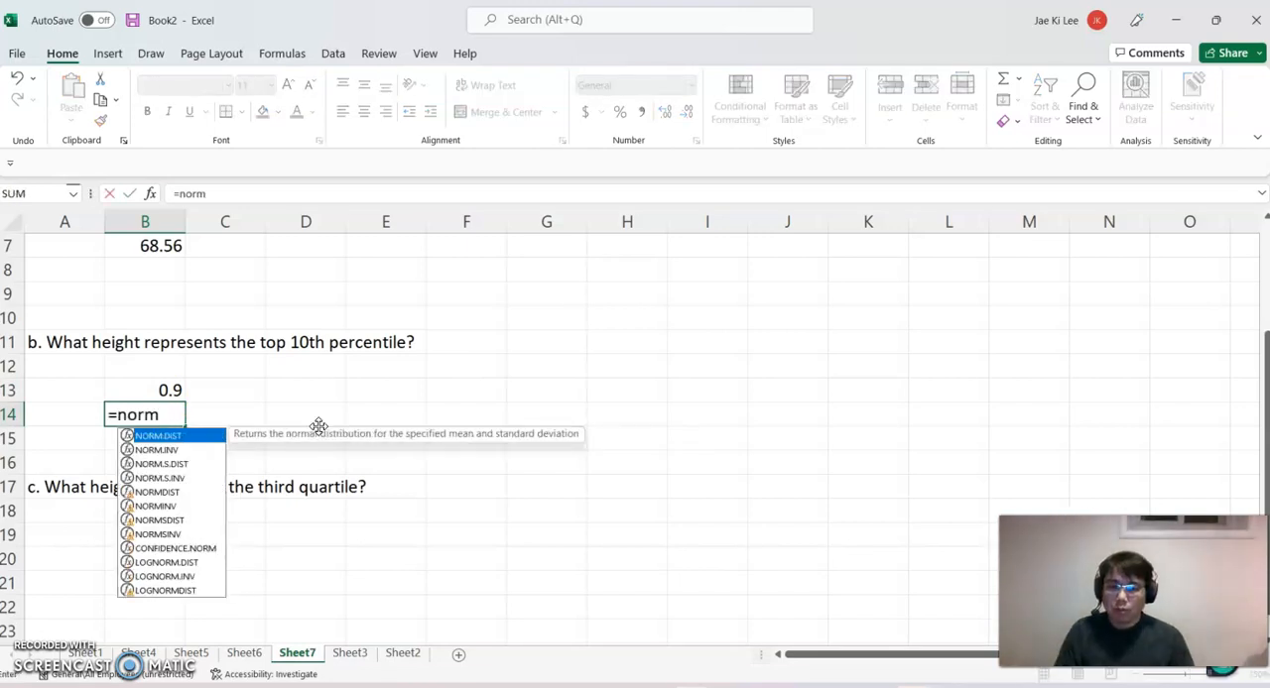
pyautogui.doubleClick(183, 451)
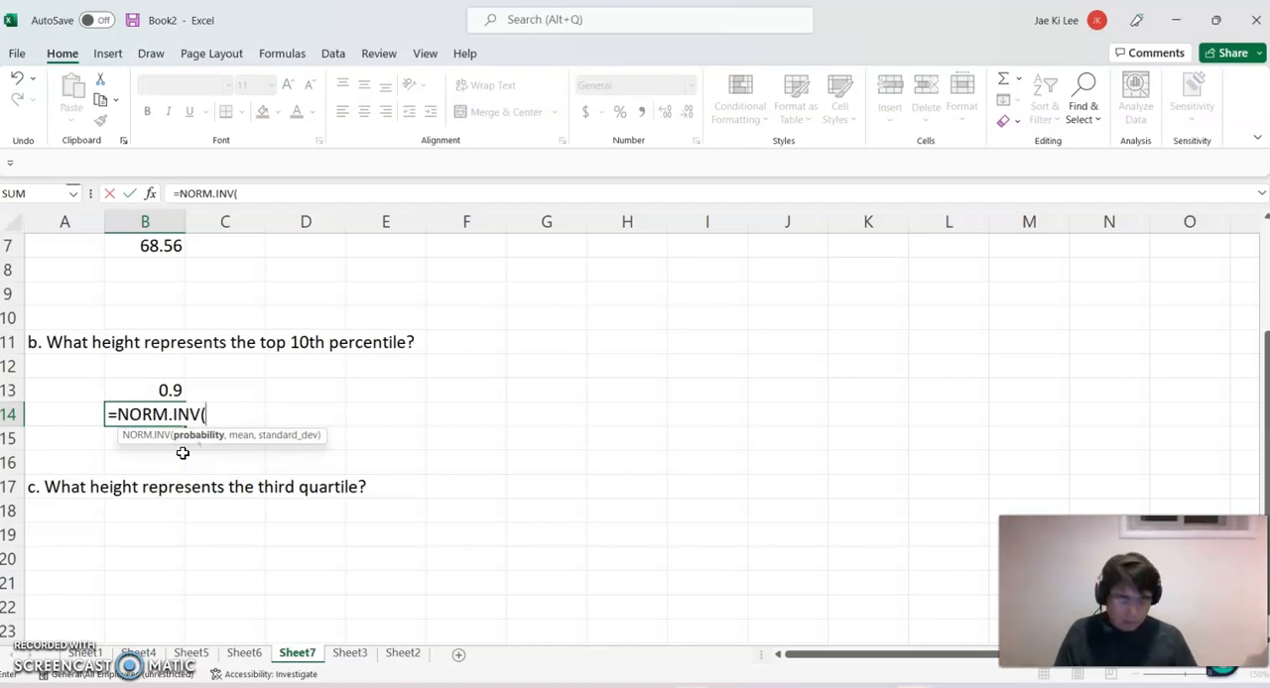
pyautogui.click(159, 390)
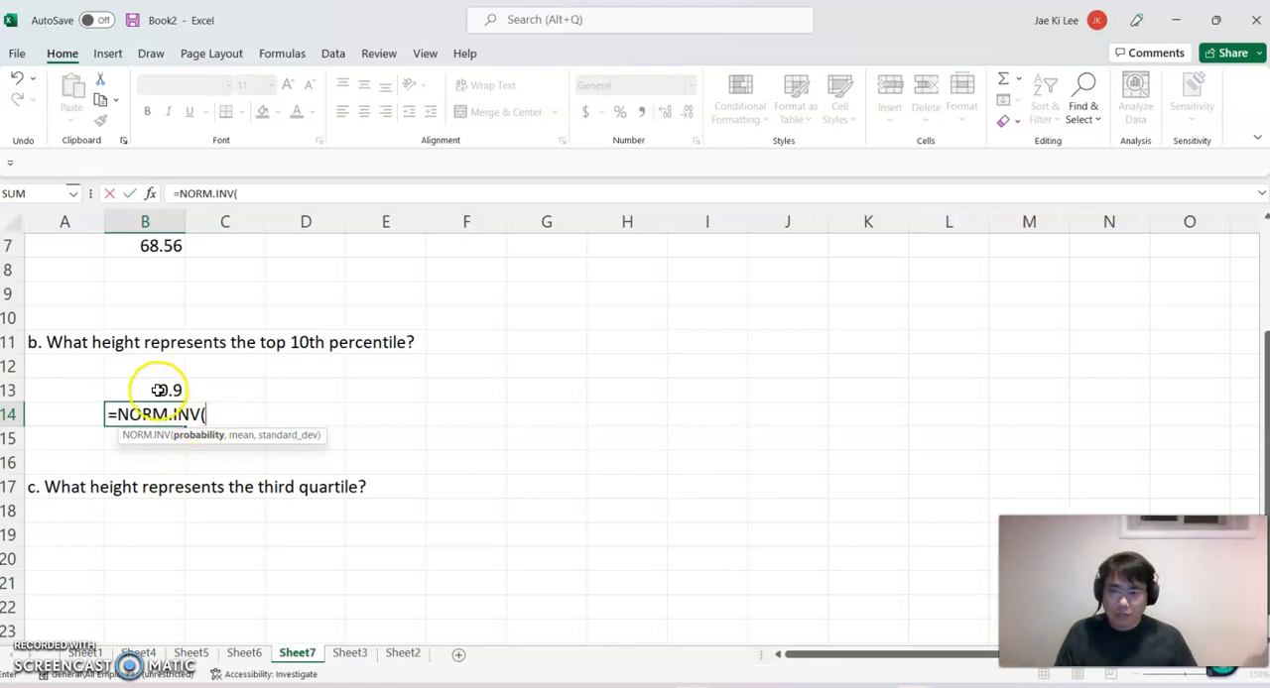
pyautogui.write(',')
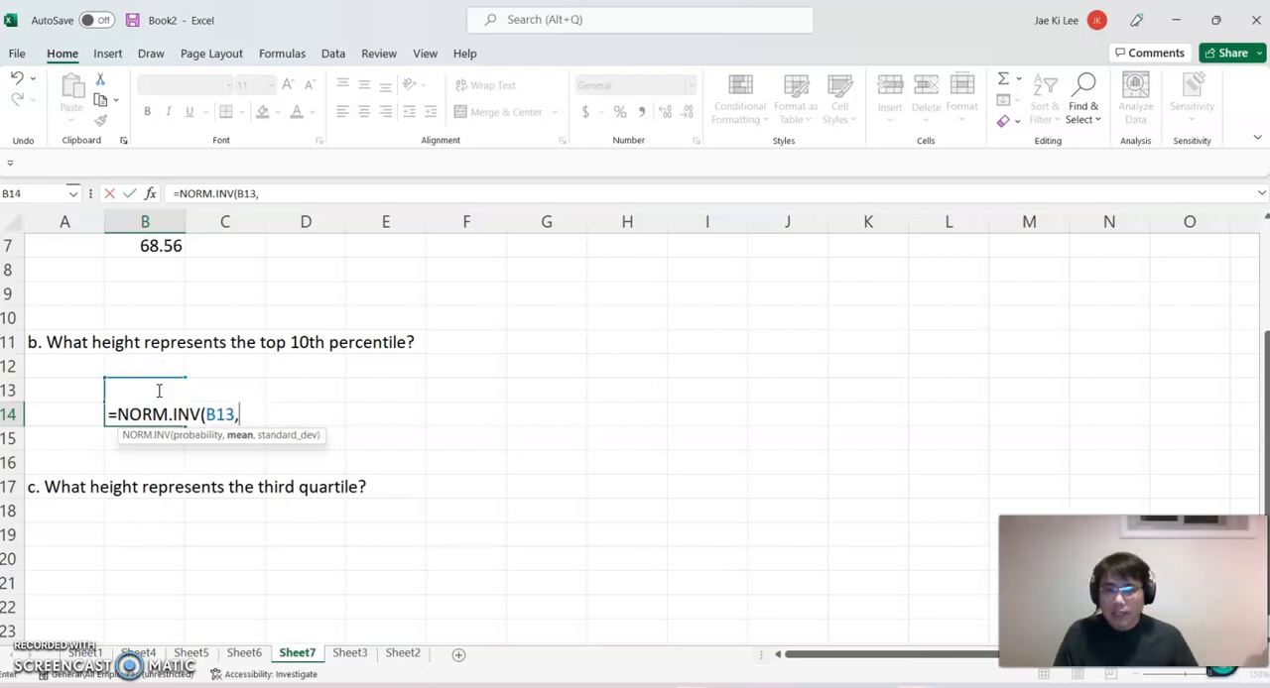
pyautogui.scroll(1, 366, 374)
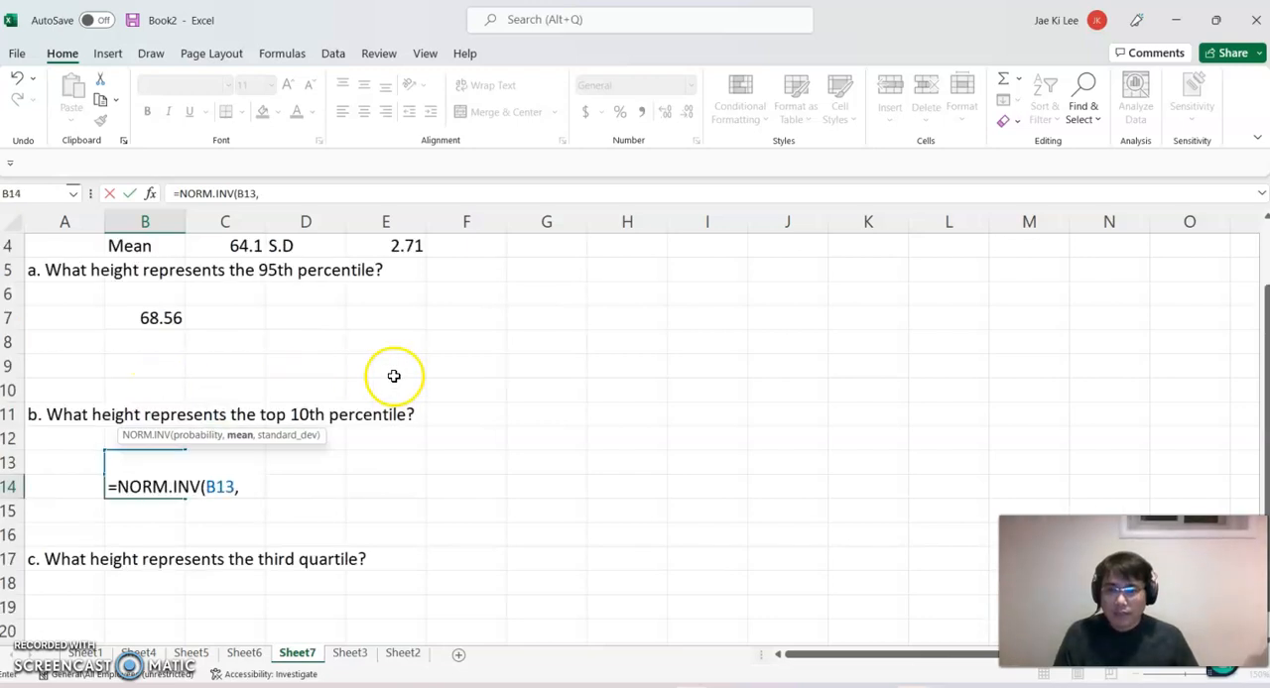
pyautogui.click(244, 246)
pyautogui.write(',')
pyautogui.click(397, 245)
pyautogui.write(')')
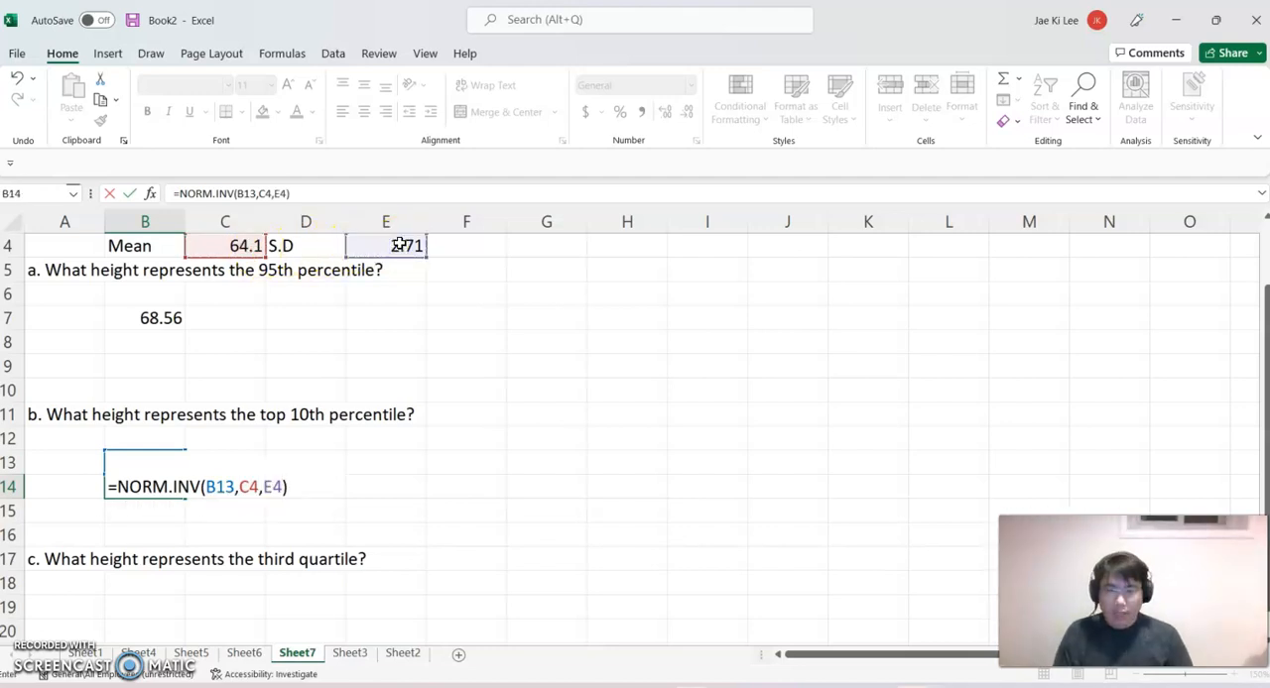
pyautogui.press('Return')
pyautogui.click(169, 487)
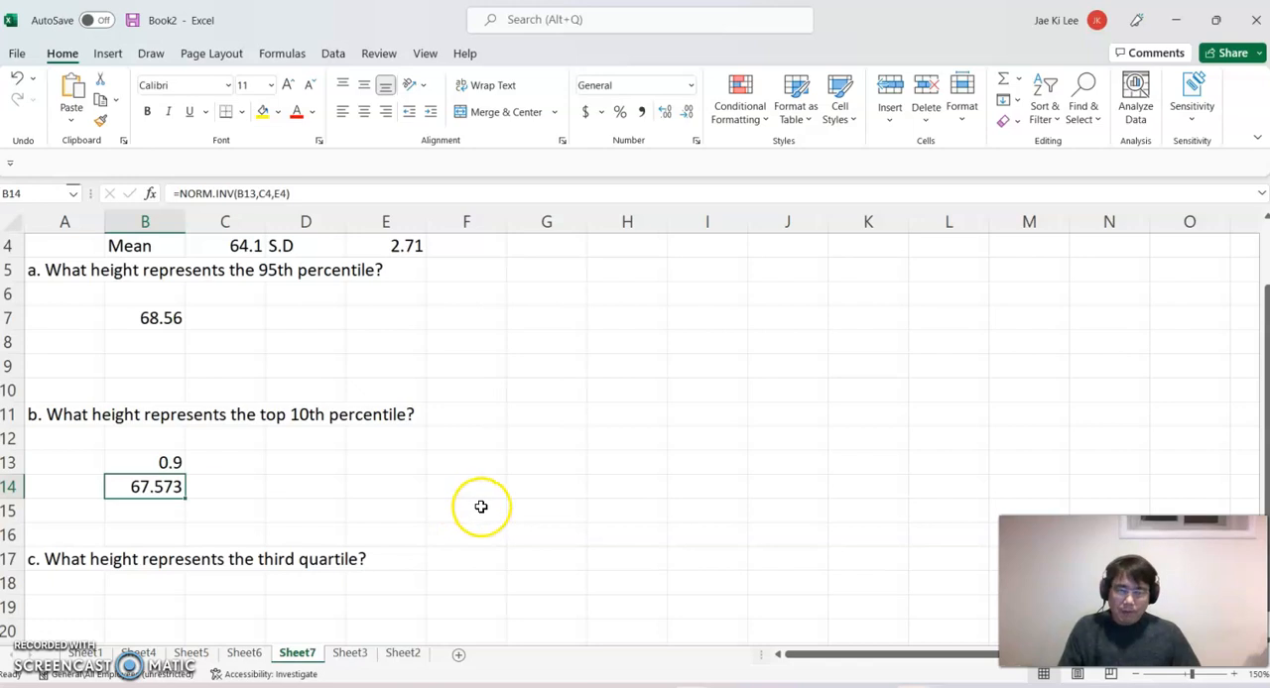
# Calculate the third quartile height in B19 with =NORM.INV(0.75,C4,E4).
pyautogui.scroll(-1, 480, 505)
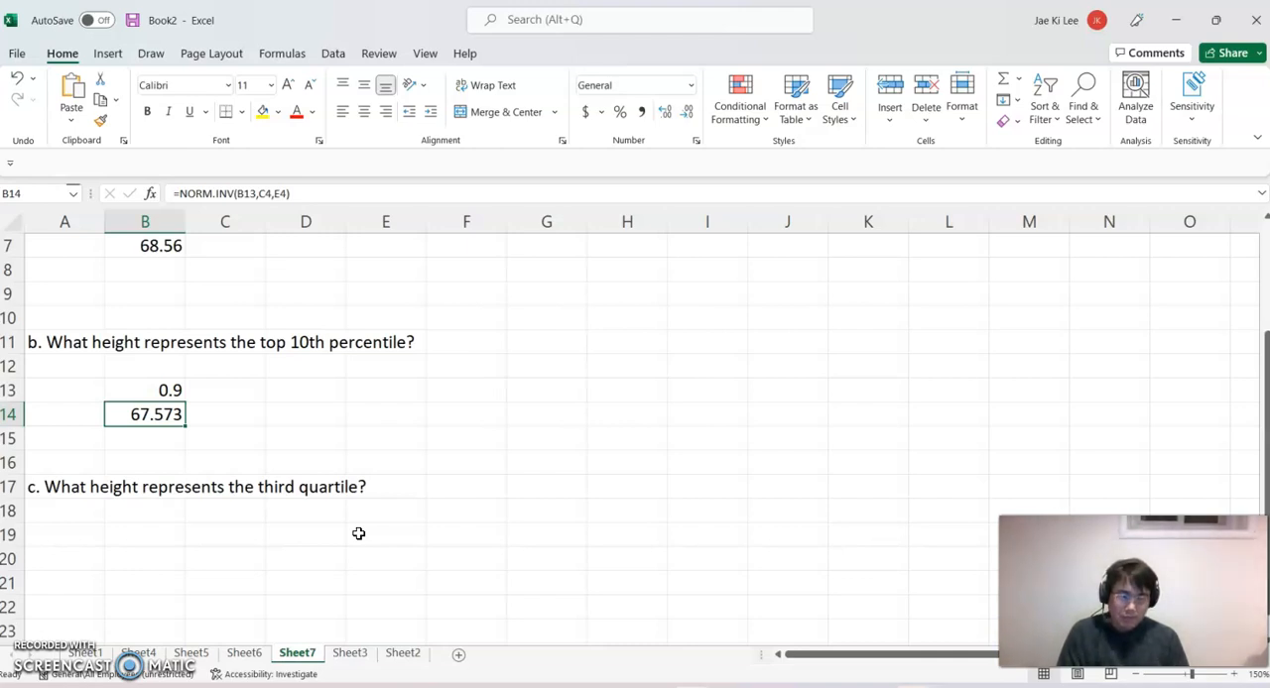
pyautogui.click(126, 533)
pyautogui.write('=')
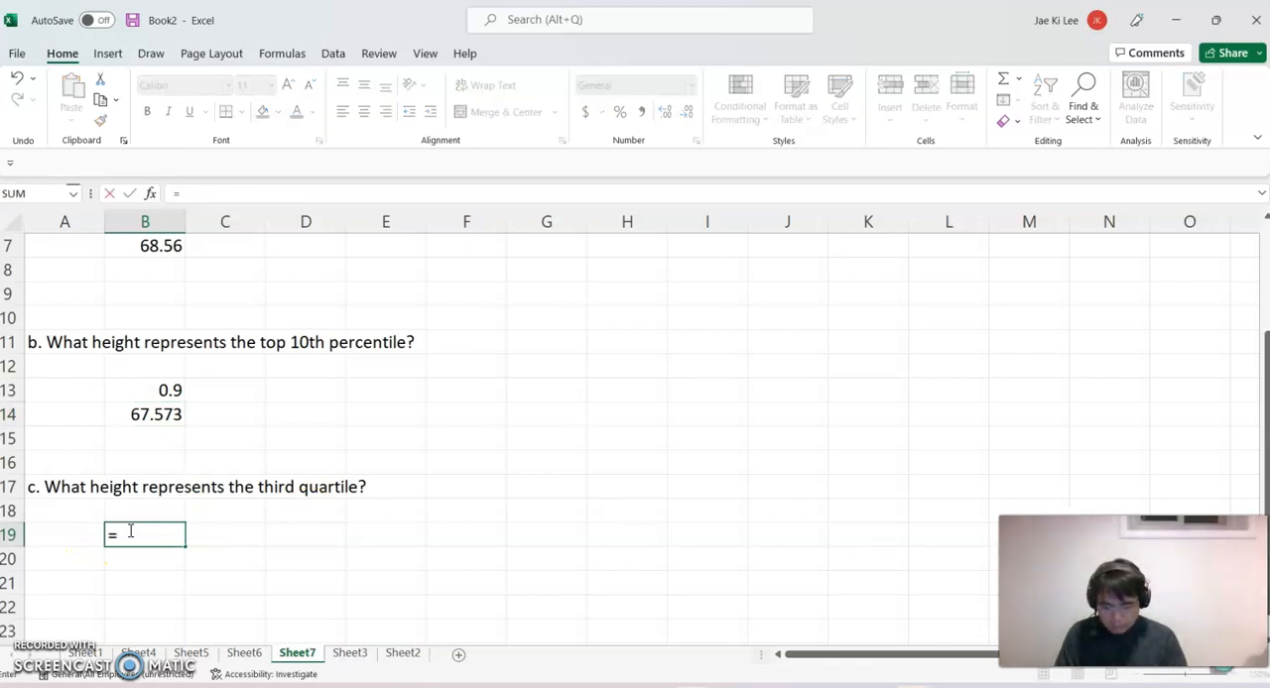
pyautogui.write('norm')
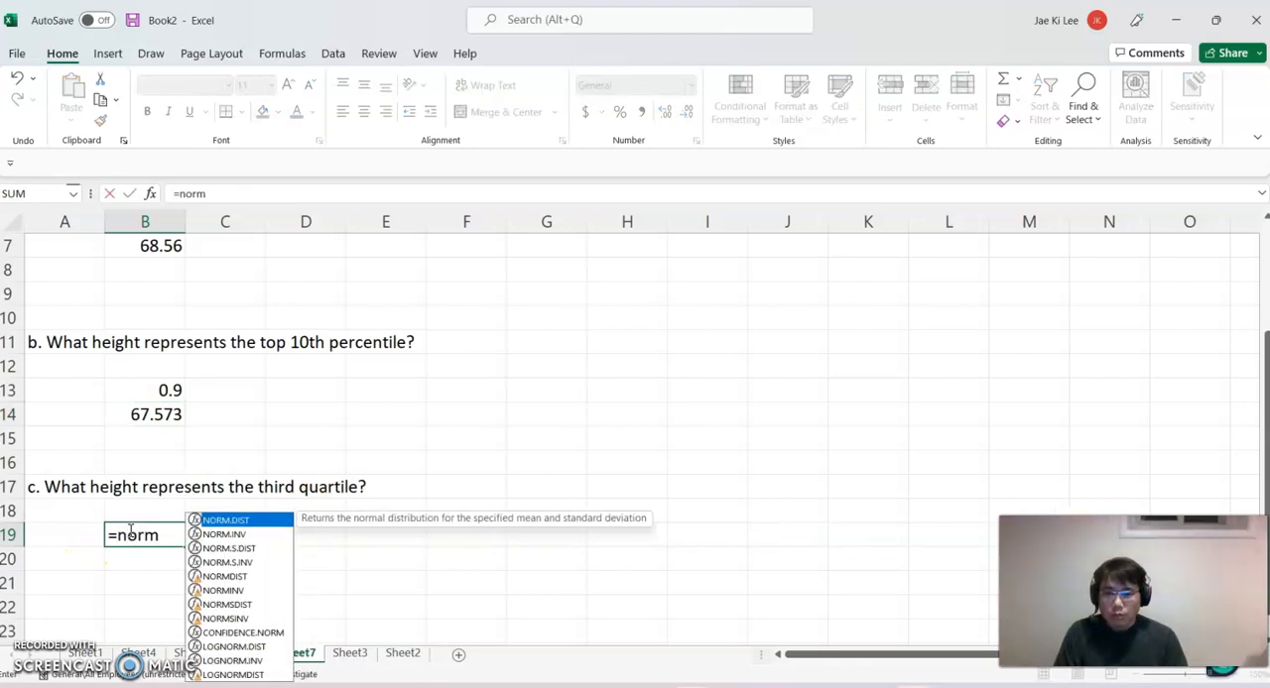
pyautogui.doubleClick(224, 535)
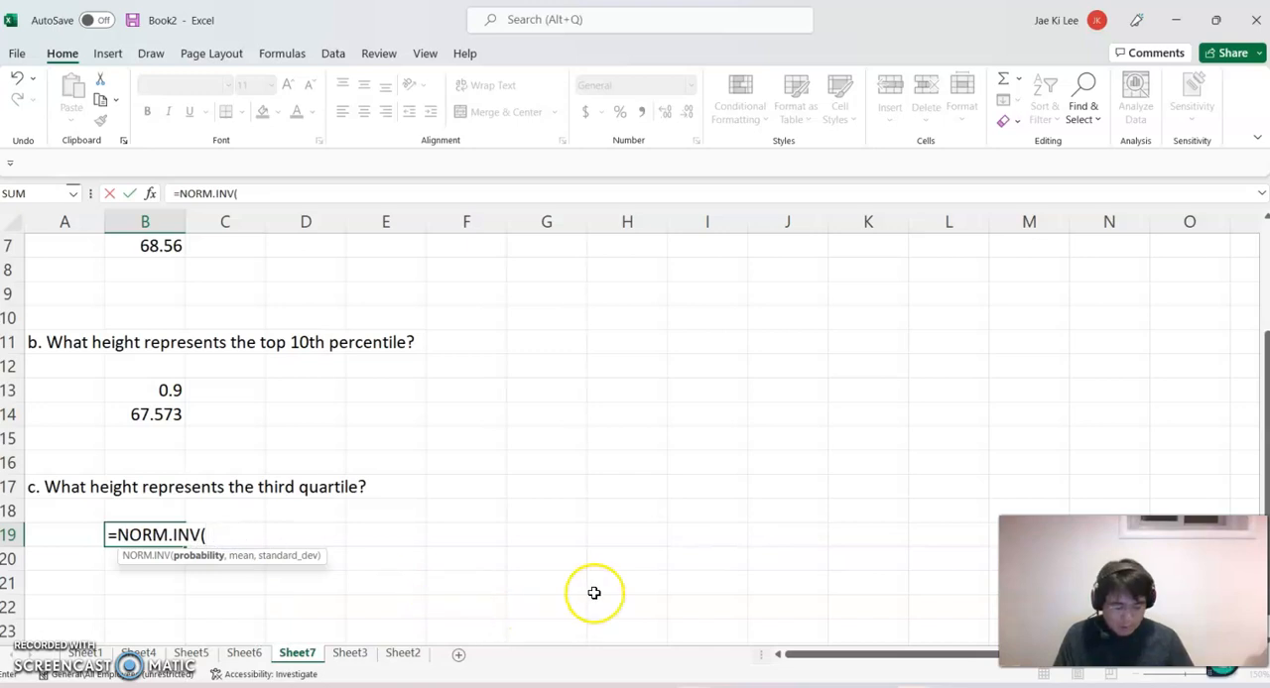
pyautogui.write('0.75,')
pyautogui.scroll(1, 596, 585)
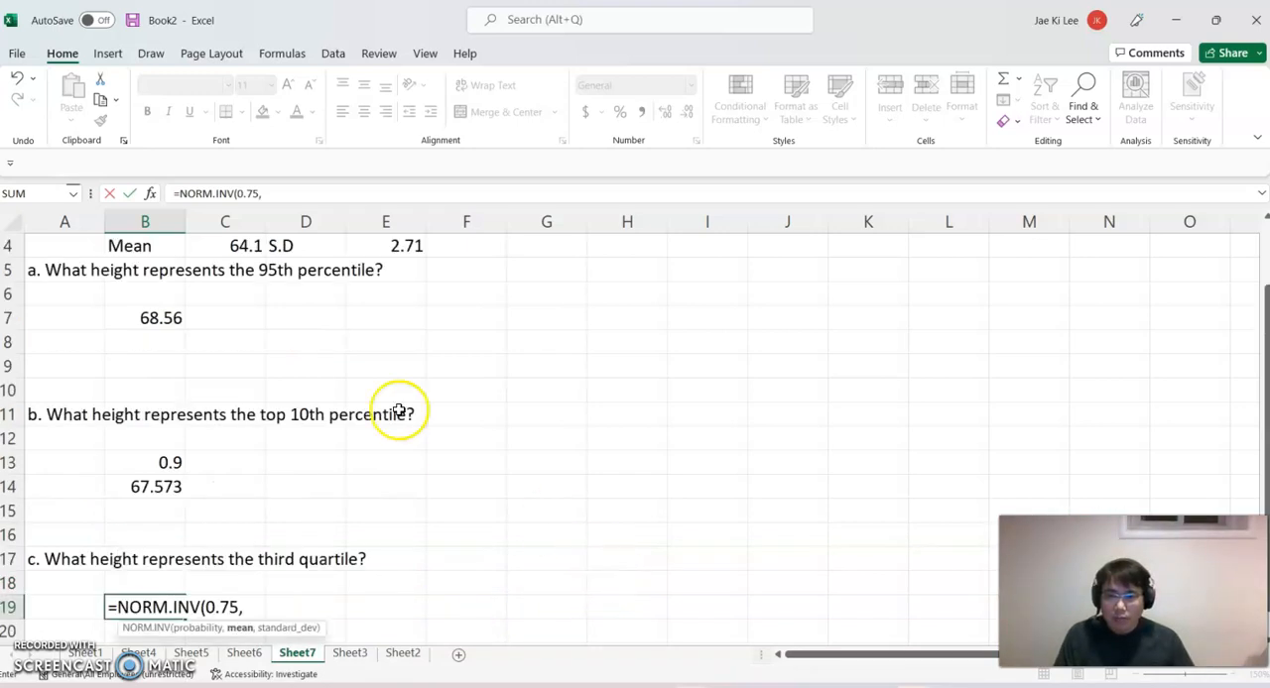
pyautogui.click(249, 246)
pyautogui.write(',')
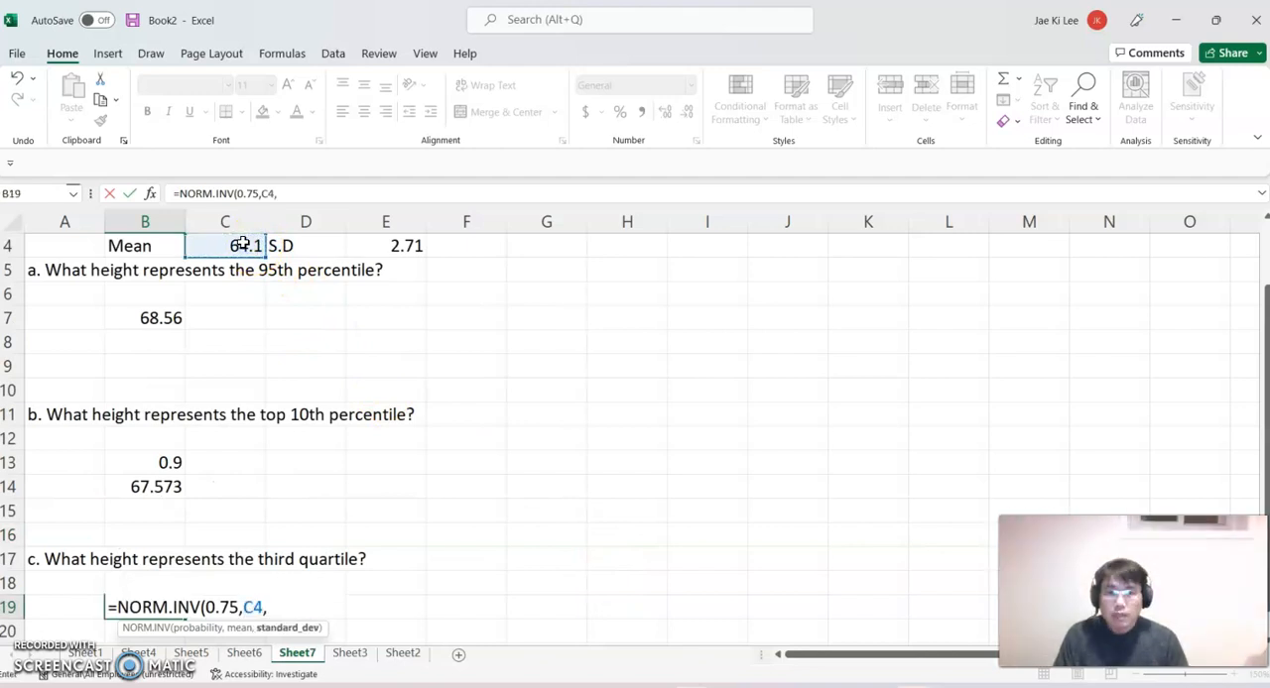
pyautogui.click(372, 243)
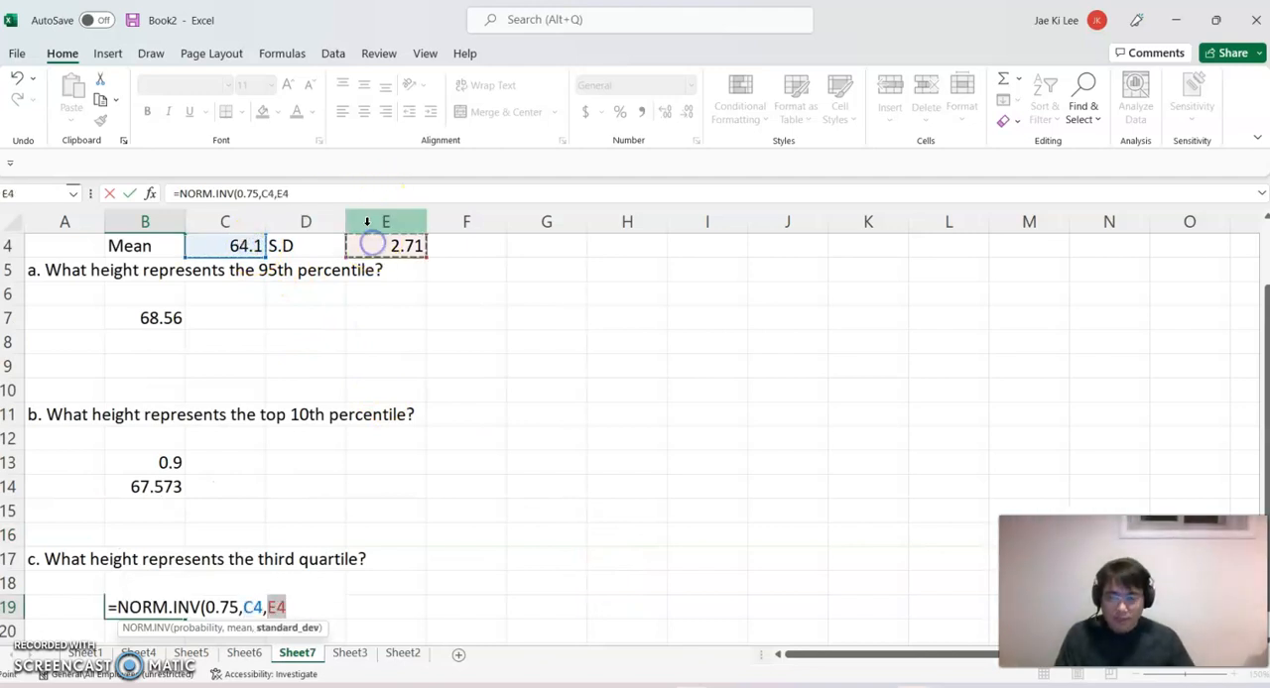
pyautogui.write(')')
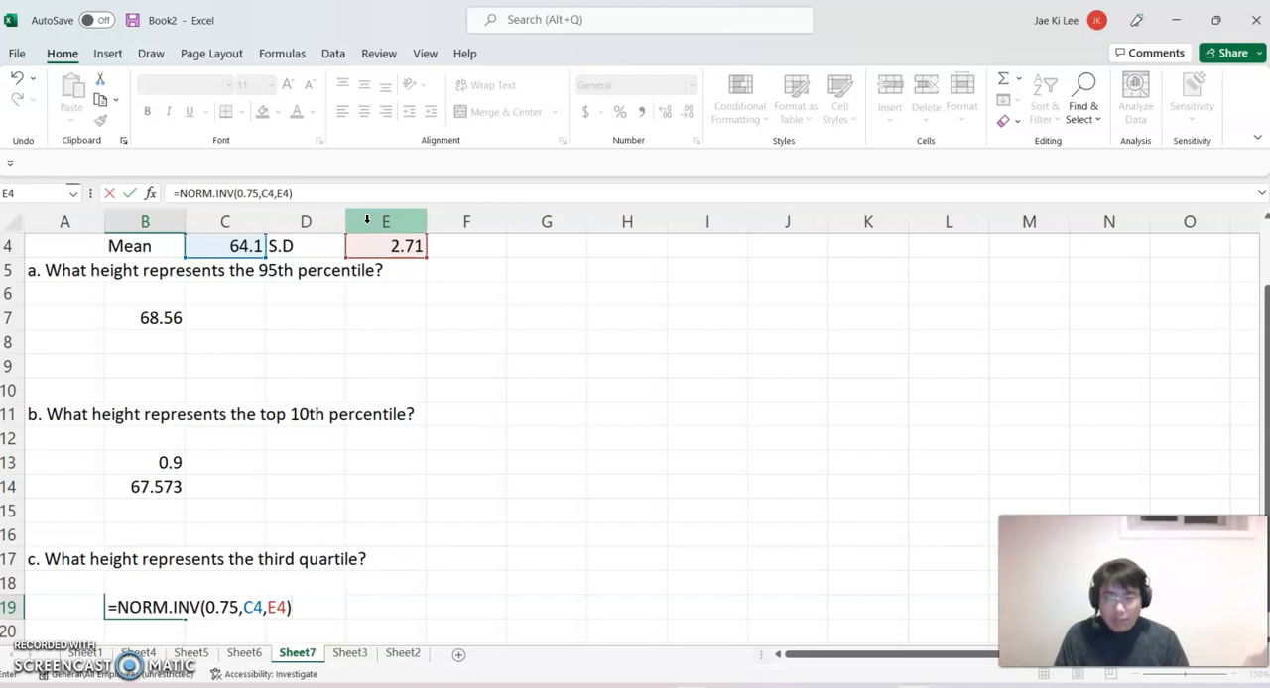
pyautogui.press('Return')
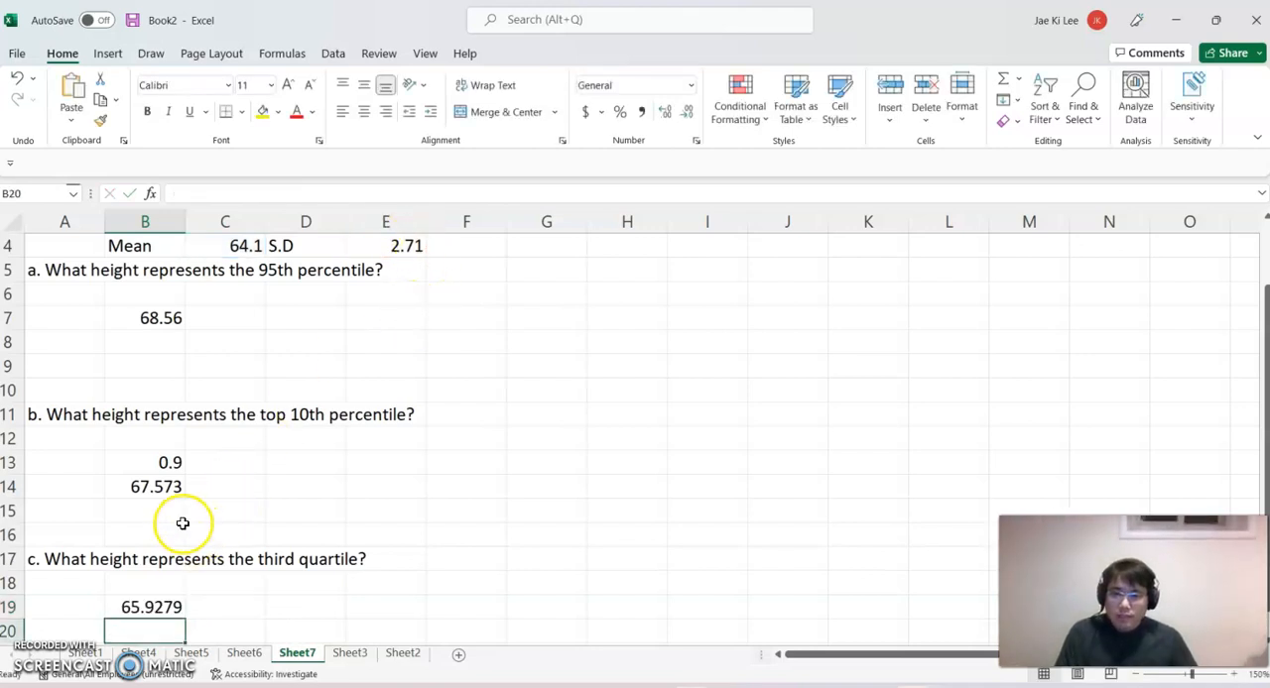
# Format the heights in B14 and B19 to show two decimal places.
pyautogui.click(164, 486)
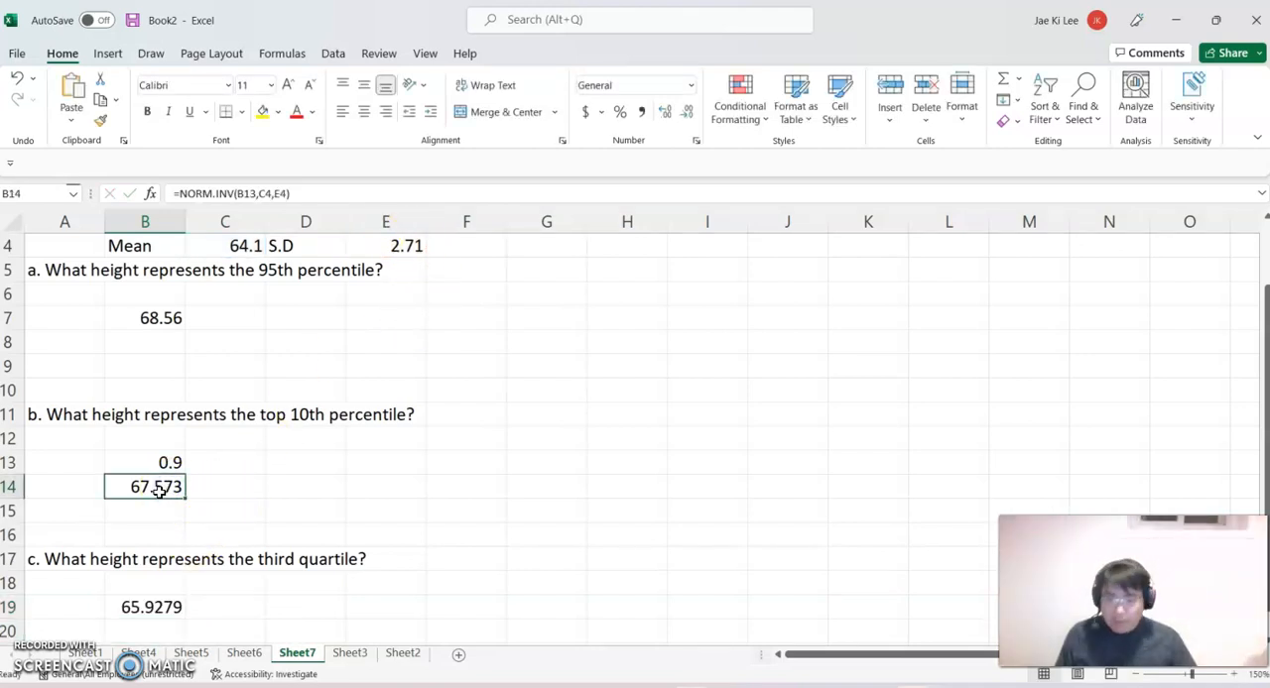
pyautogui.keyDown('ctrl'); pyautogui.click(149, 606); pyautogui.keyUp('ctrl')
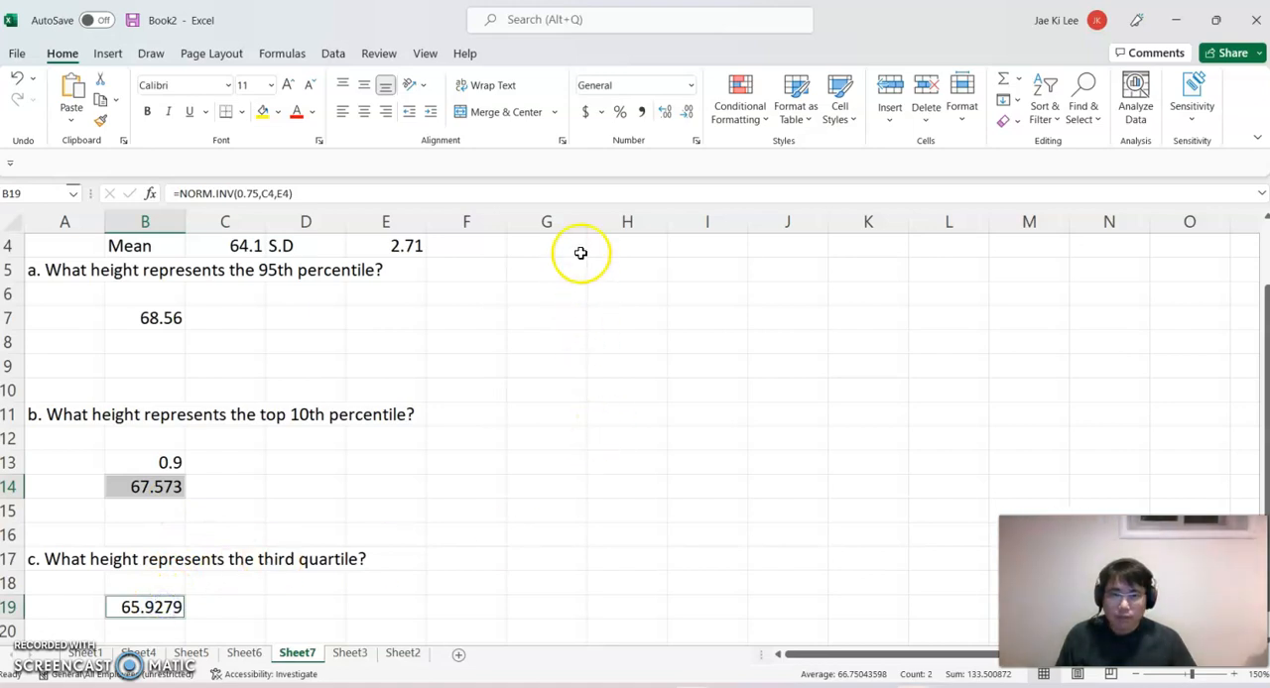
pyautogui.click(683, 111)
pyautogui.click(682, 111)
pyautogui.click(359, 607)
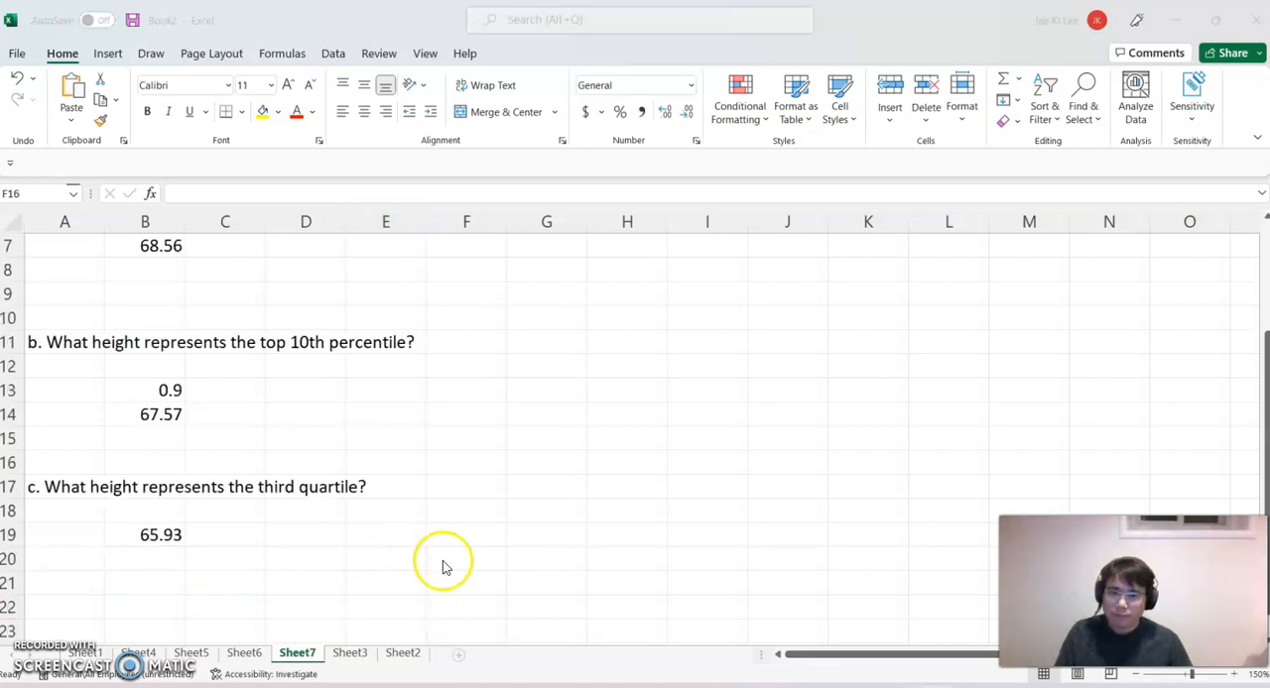
# Highlight the three answer cells B7, B14 and B19 with a yellow fill.
pyautogui.scroll(1, 444, 563)
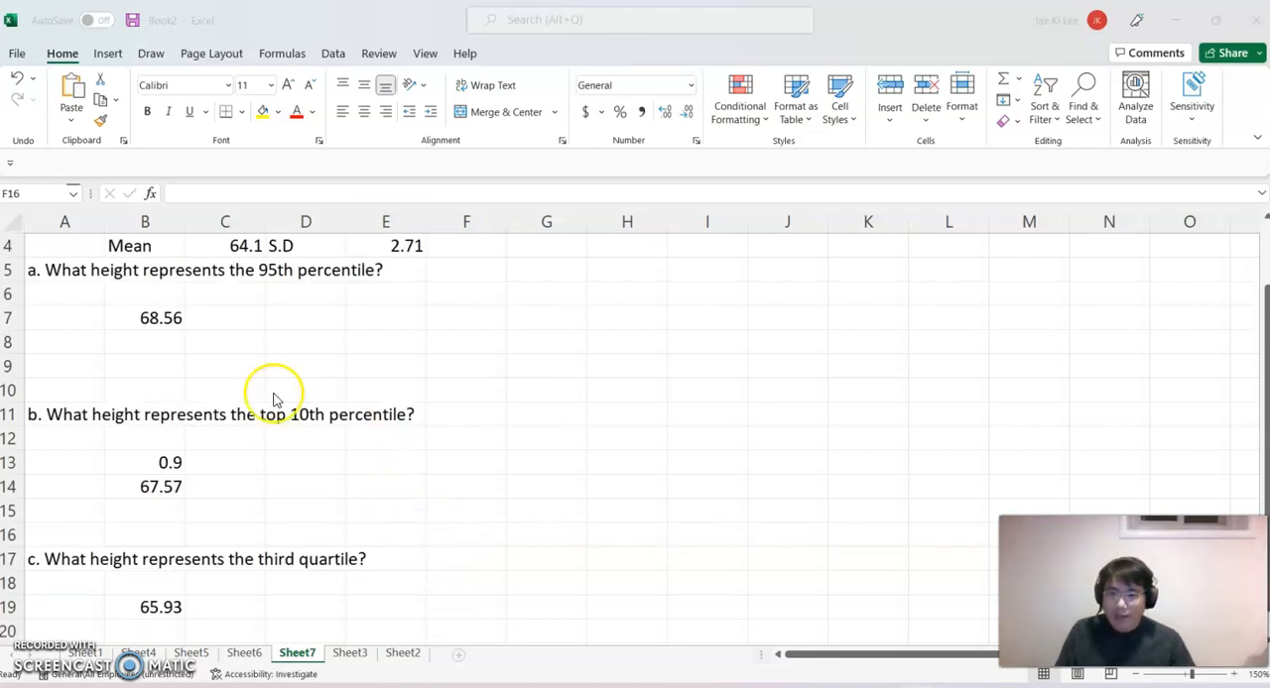
pyautogui.click(161, 315)
pyautogui.click(161, 316)
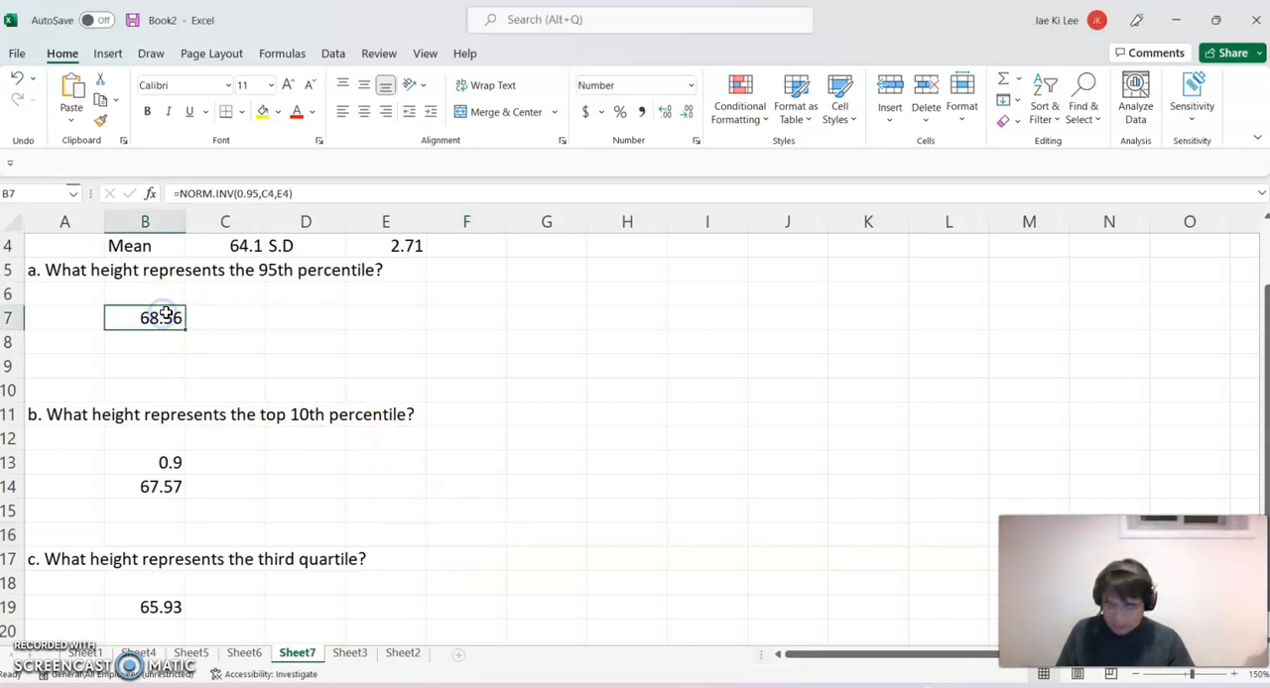
pyautogui.keyDown('ctrl'); pyautogui.click(165, 484); pyautogui.keyUp('ctrl')
pyautogui.keyDown('ctrl'); pyautogui.click(161, 605); pyautogui.keyUp('ctrl')
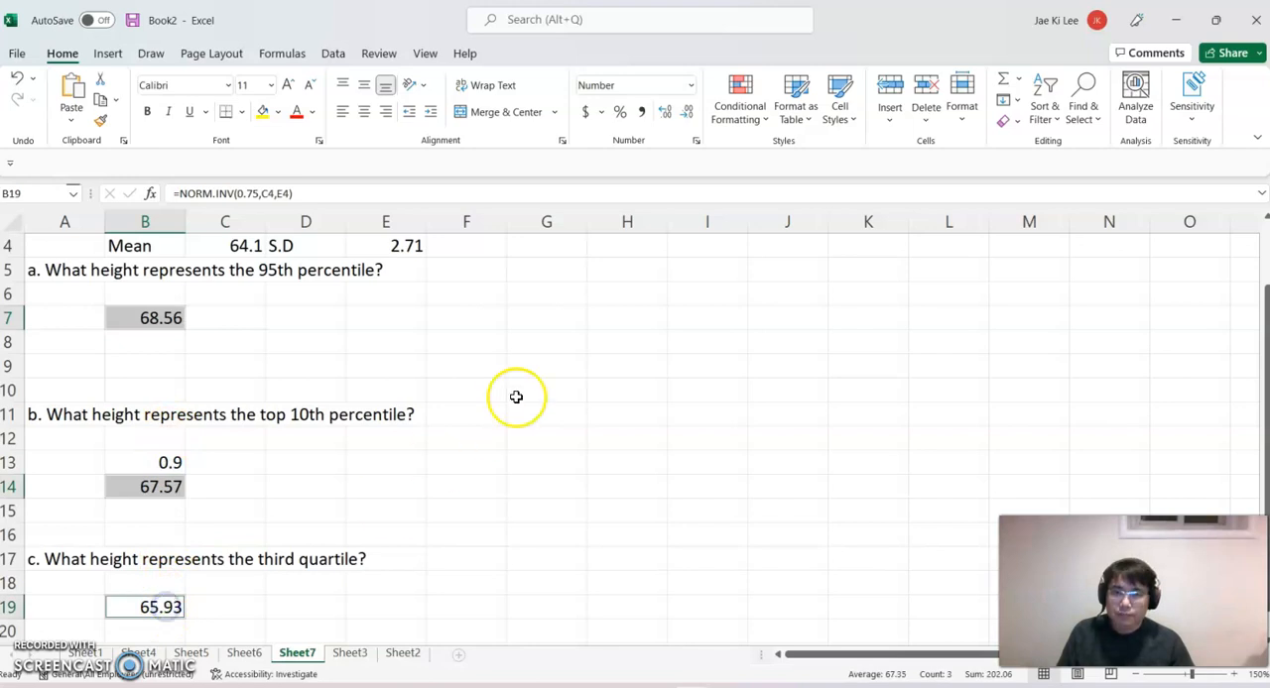
pyautogui.click(263, 112)
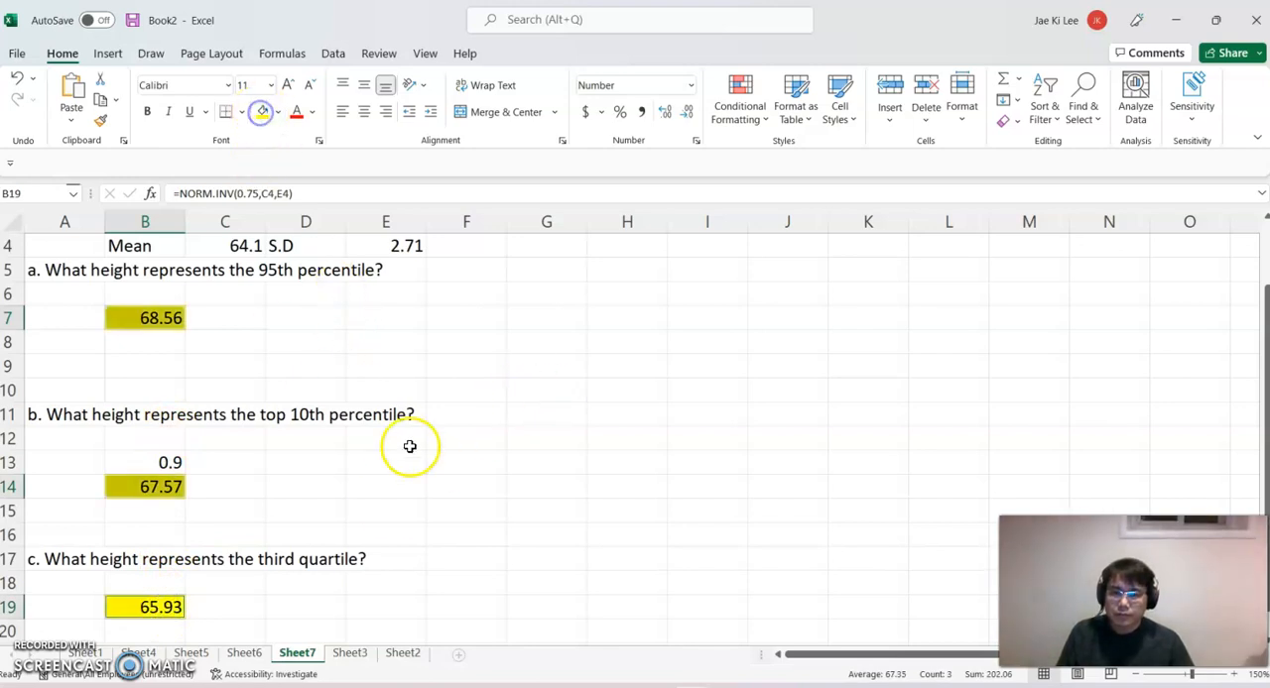
pyautogui.click(456, 461)
# Calculate the top 10th percentile height in D14 with the single formula =NORM.INV(1-0.1,C4,E4).
pyautogui.scroll(-1, 617, 464)
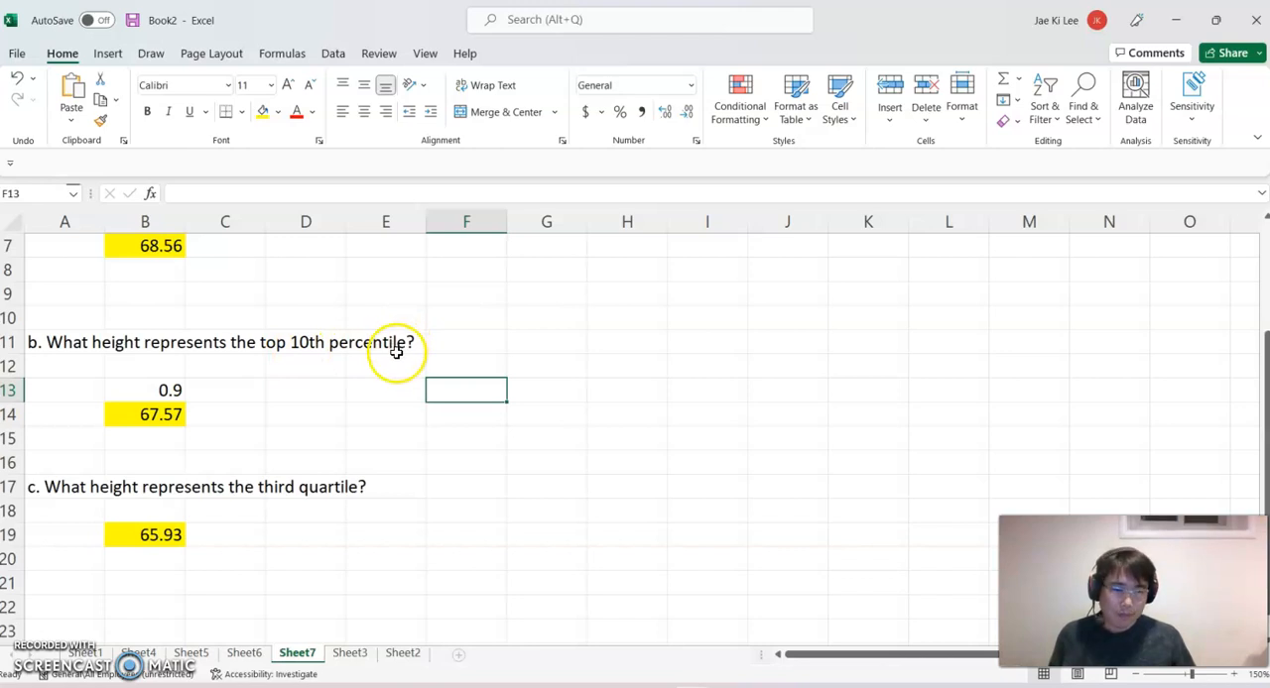
pyautogui.click(295, 411)
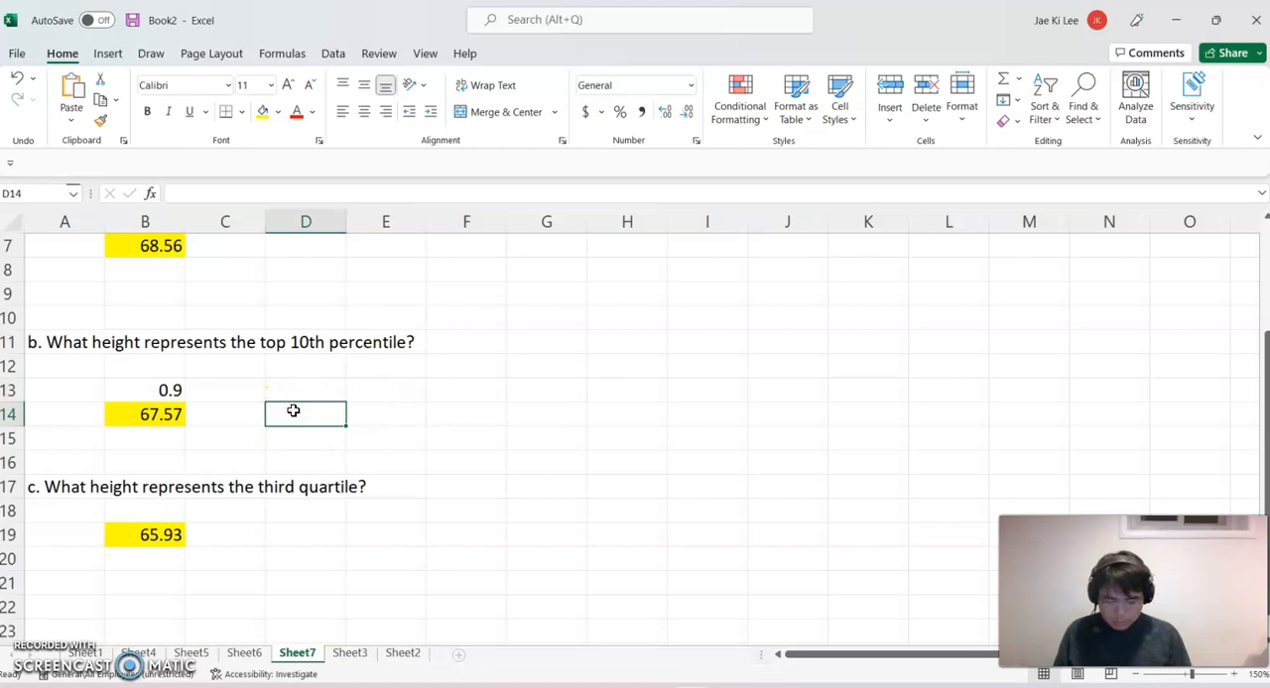
pyautogui.write('=norm')
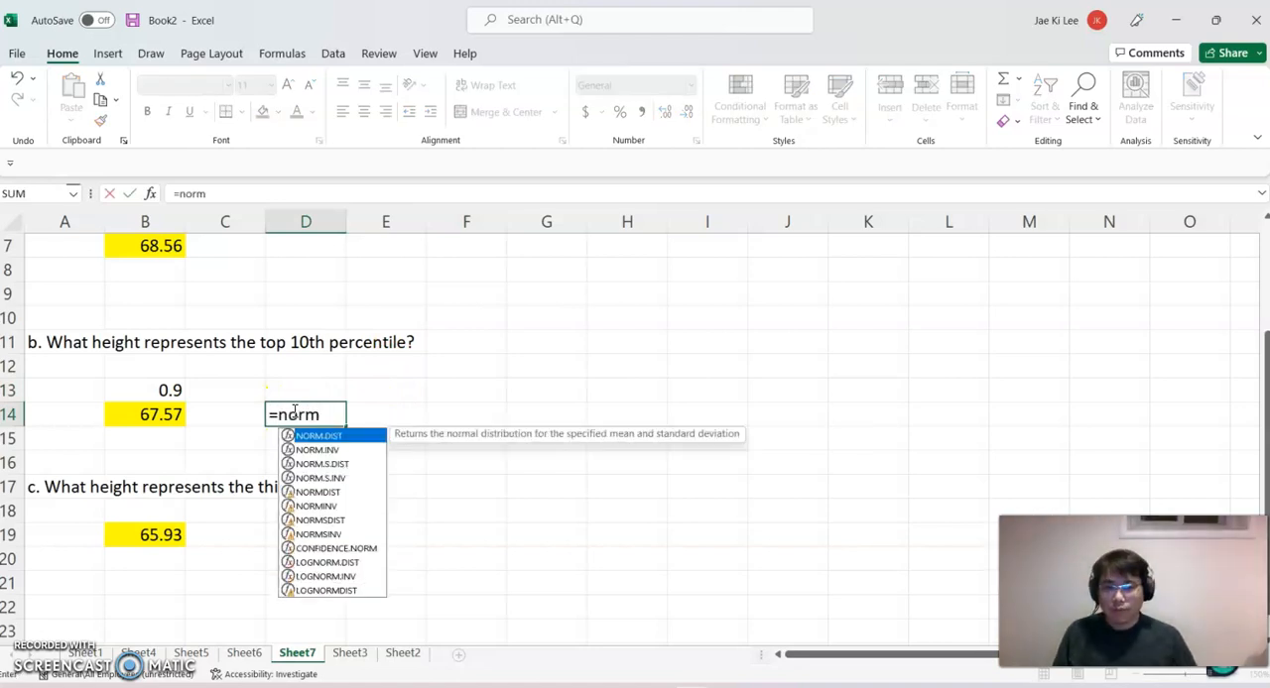
pyautogui.doubleClick(301, 449)
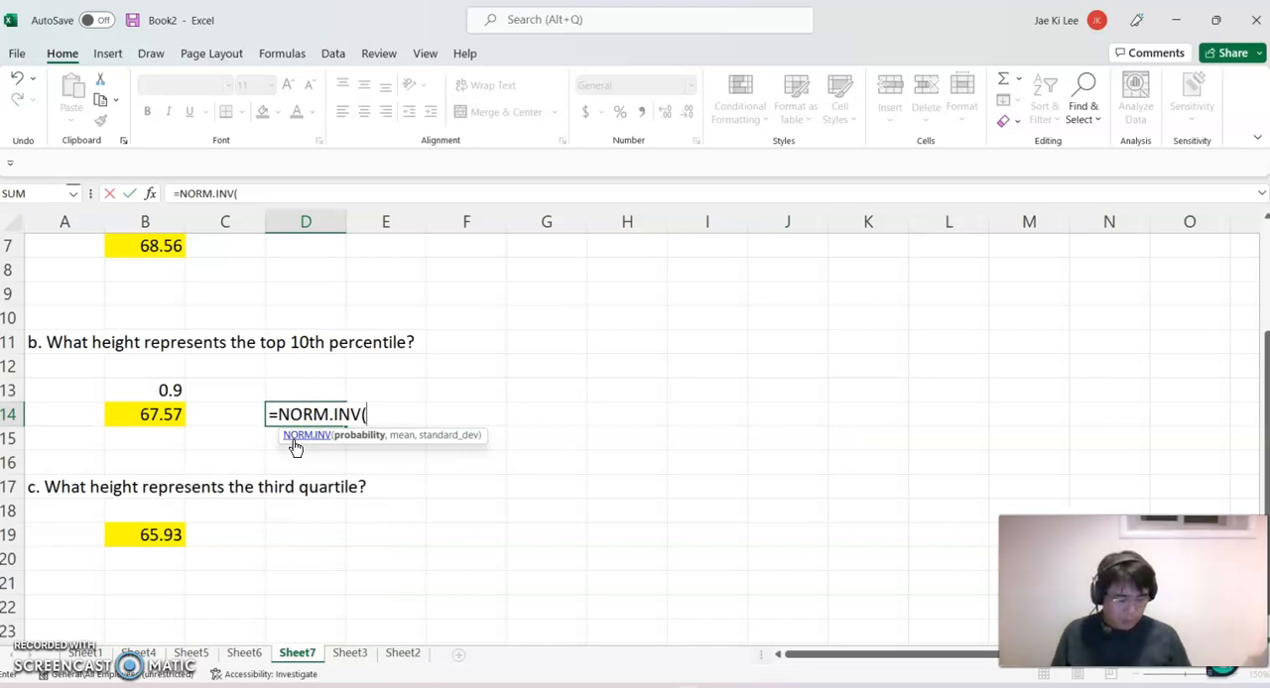
pyautogui.write('1-0.1,')
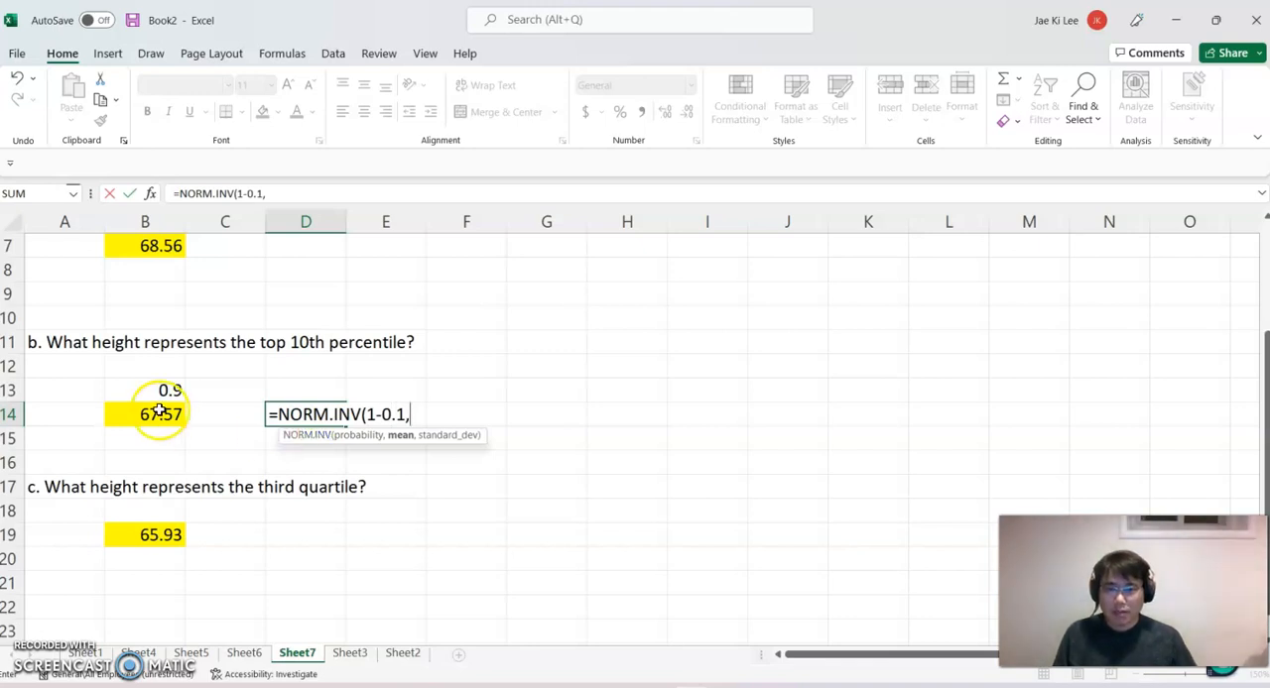
pyautogui.scroll(2, 159, 405)
pyautogui.click(233, 318)
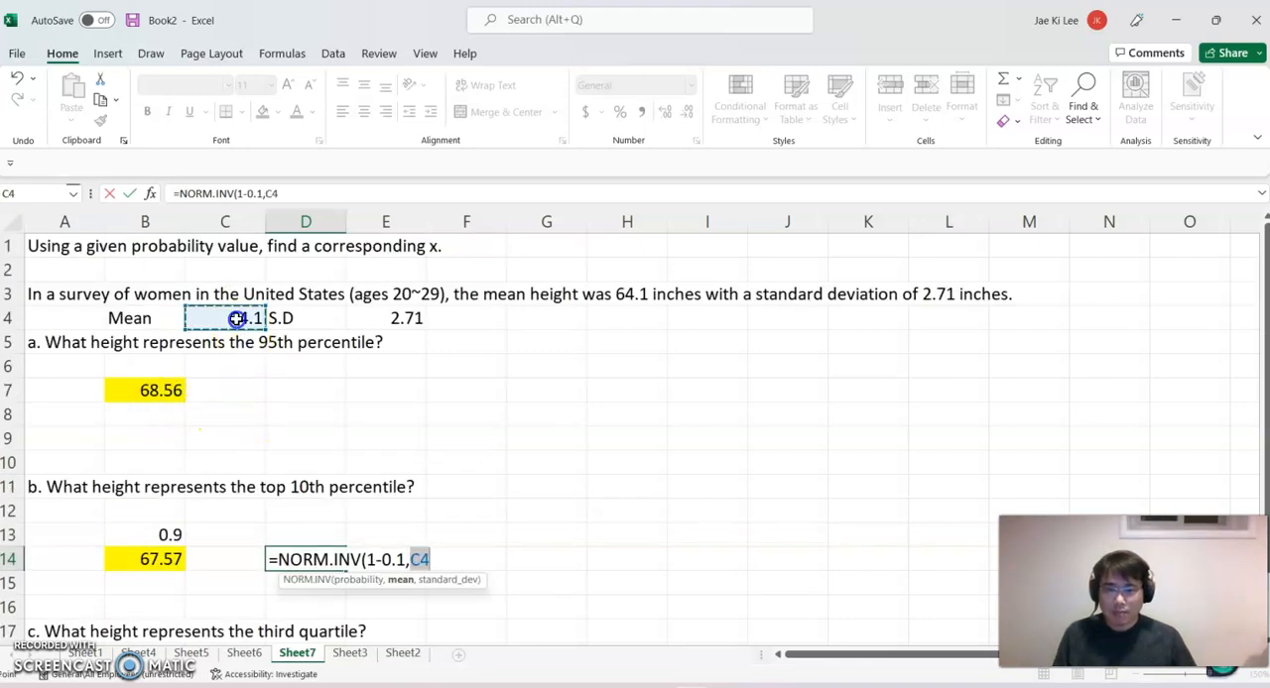
pyautogui.write(',')
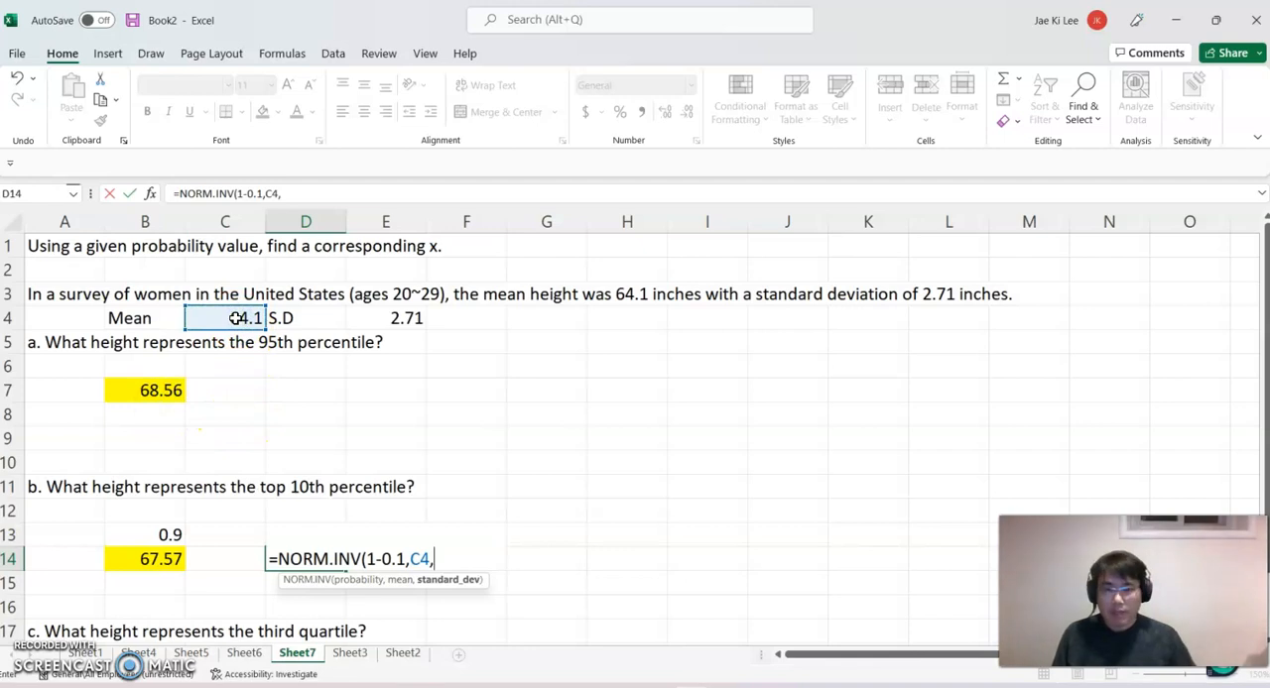
pyautogui.click(413, 315)
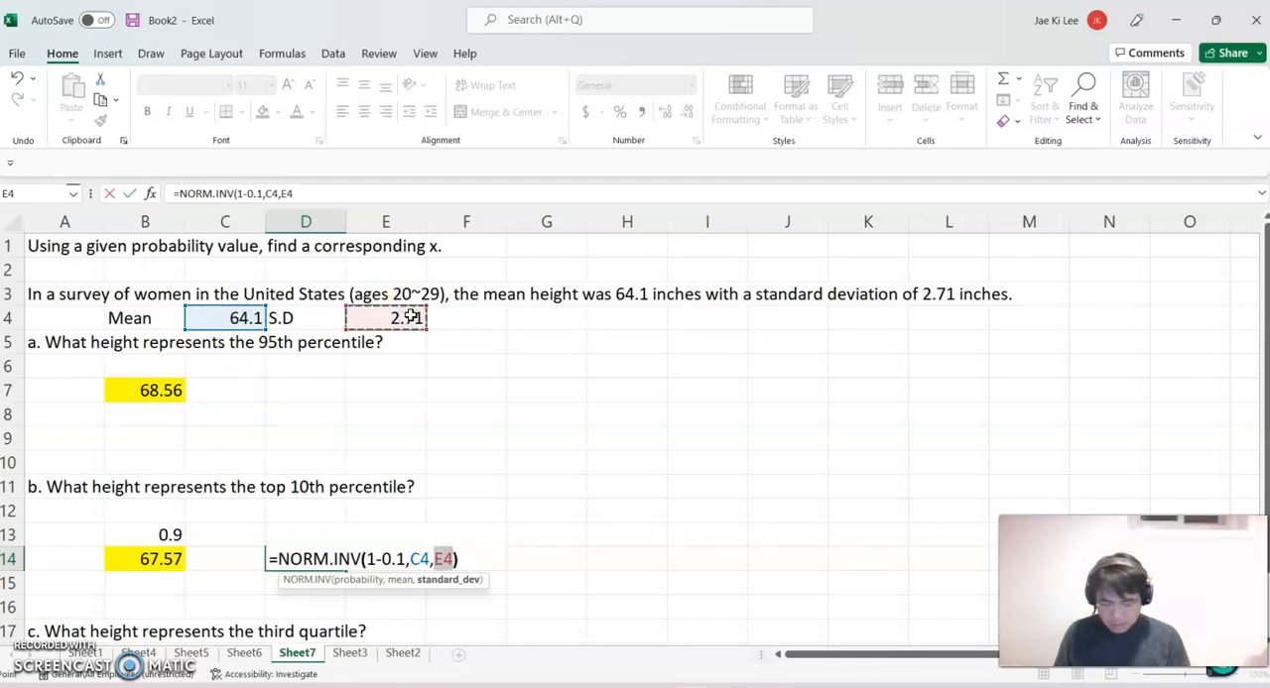
pyautogui.write(')')
pyautogui.press('Return')
# Format the alternative answer in D14 to two decimal places and give it an orange fill.
pyautogui.click(297, 559)
pyautogui.click(684, 117)
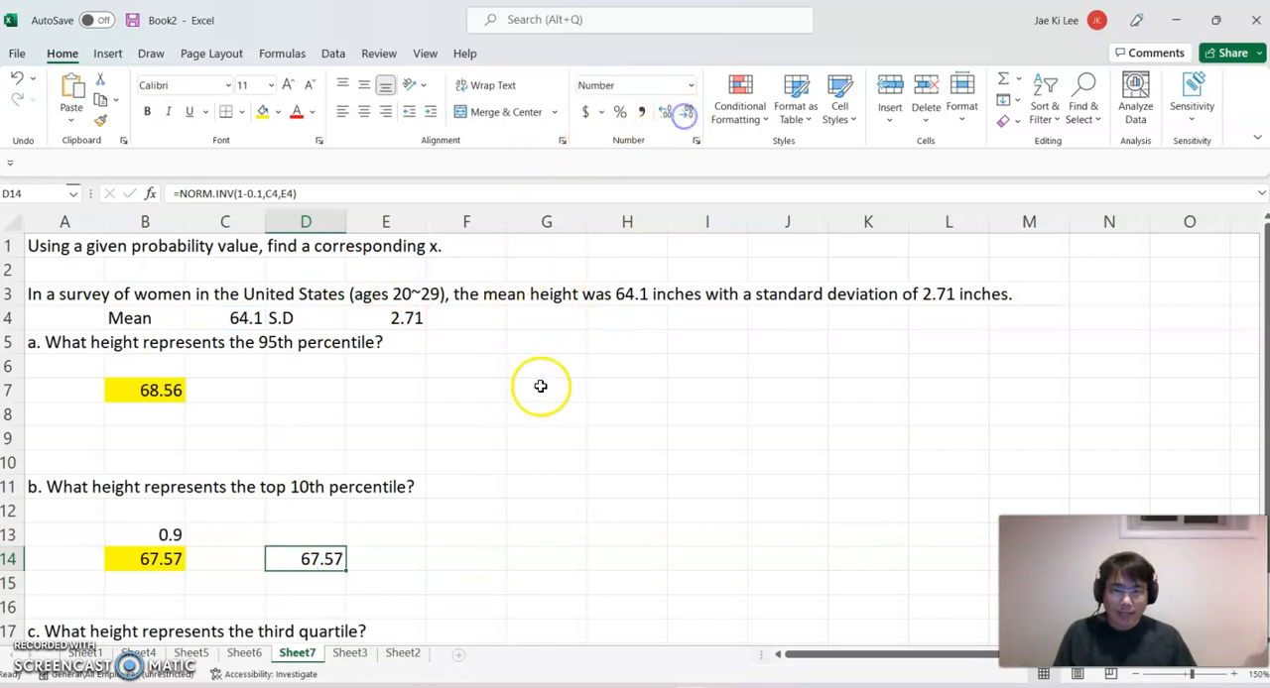
pyautogui.click(277, 113)
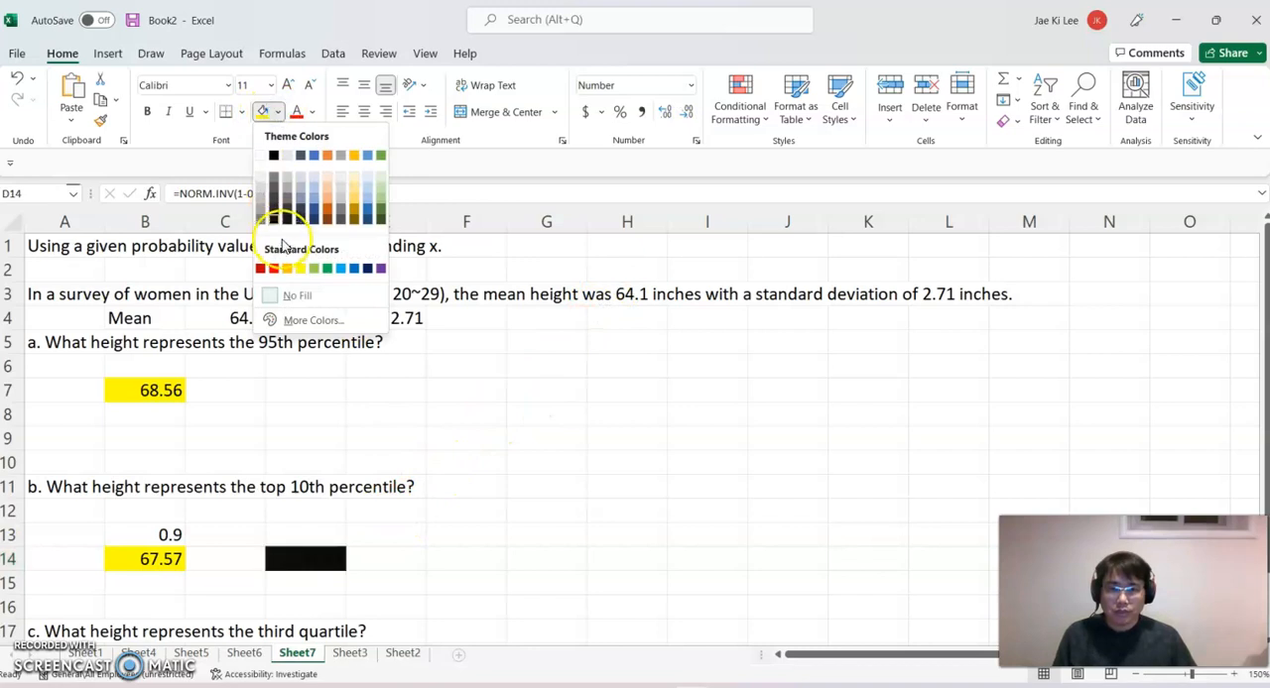
pyautogui.click(287, 268)
pyautogui.click(605, 512)
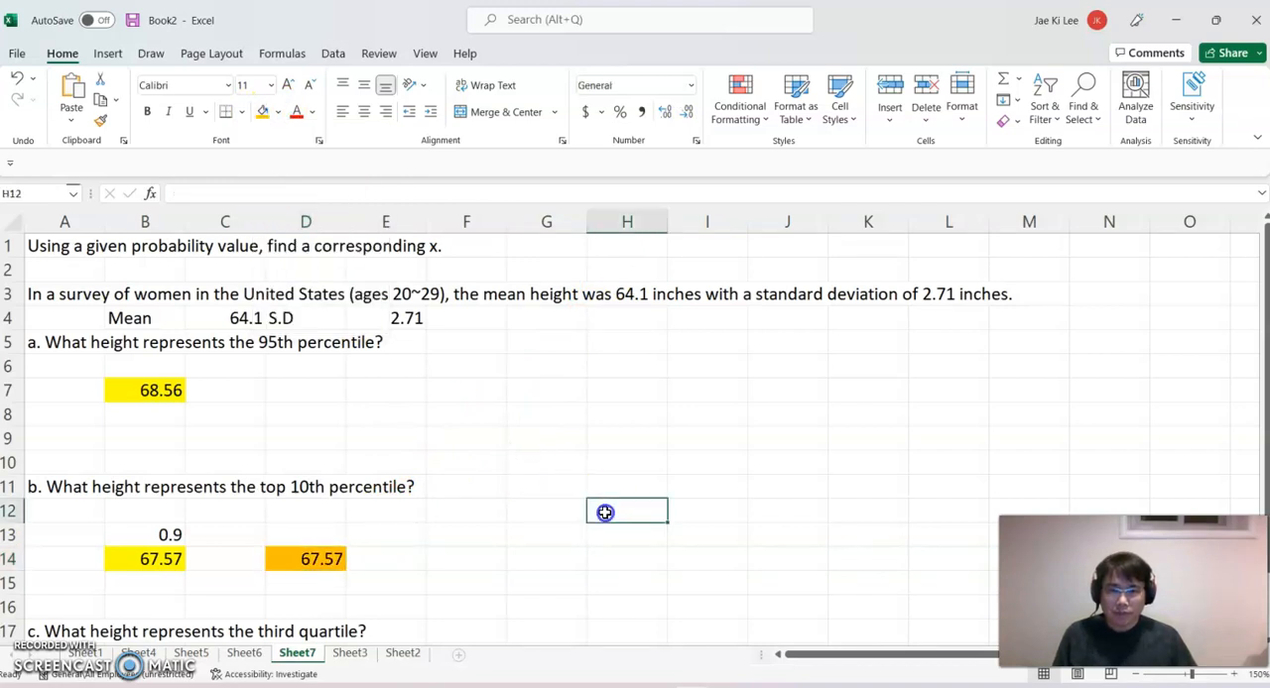
pyautogui.scroll(-1, 635, 505)
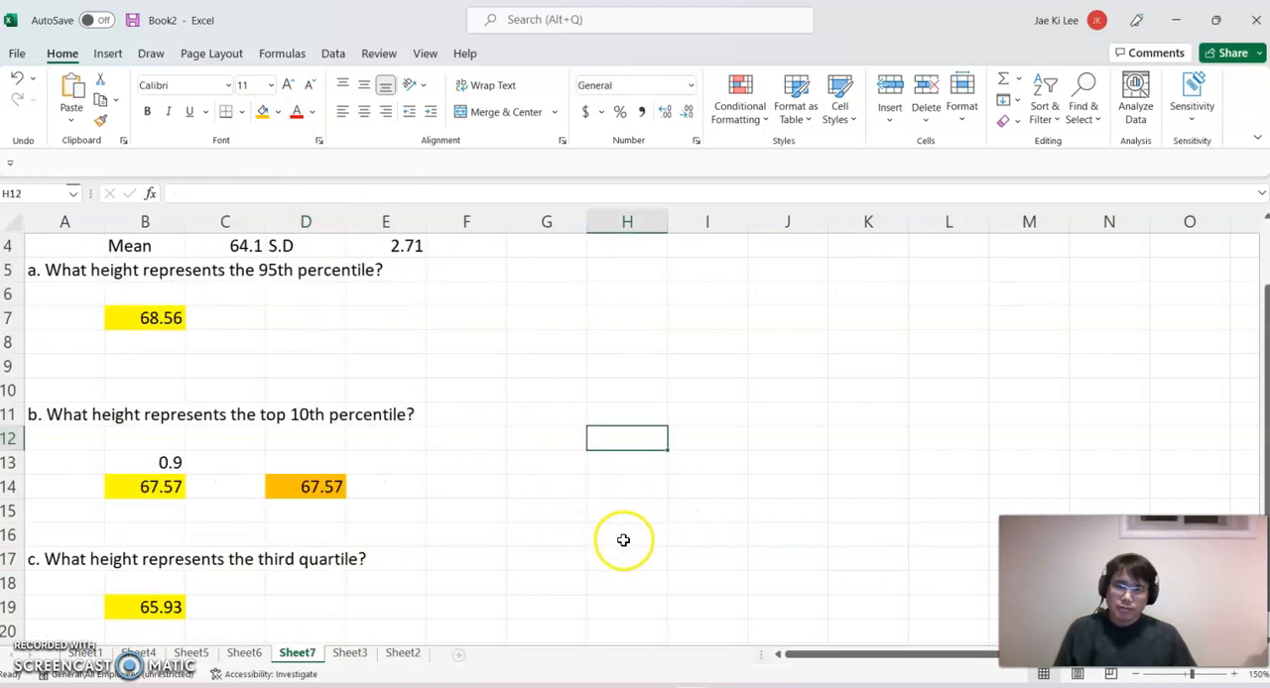
pyautogui.scroll(-1, 620, 536)
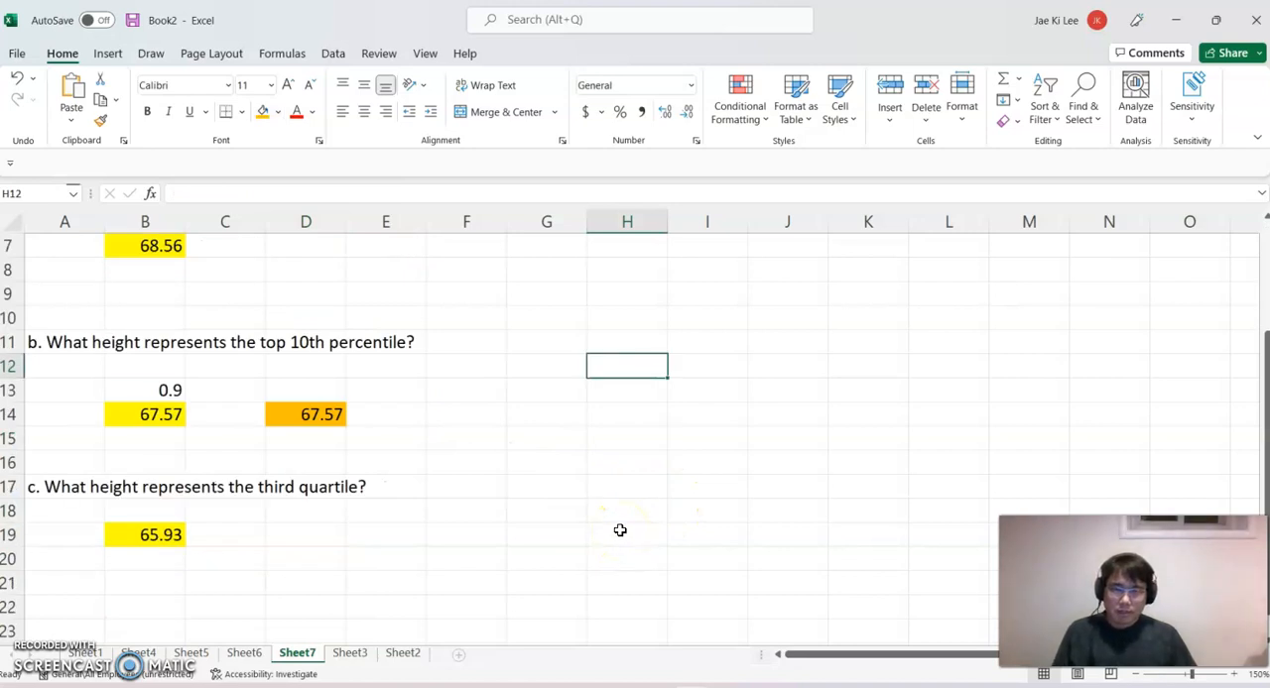
pyautogui.scroll(1, 620, 531)
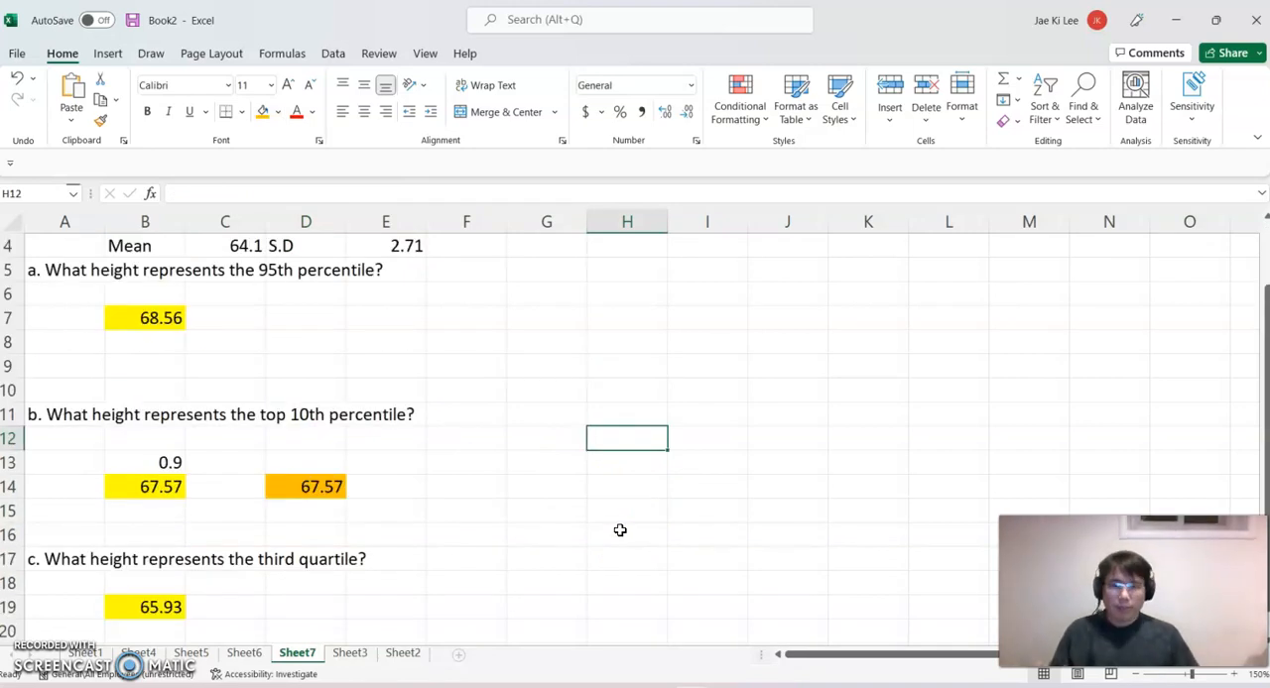
pyautogui.scroll(1, 566, 526)
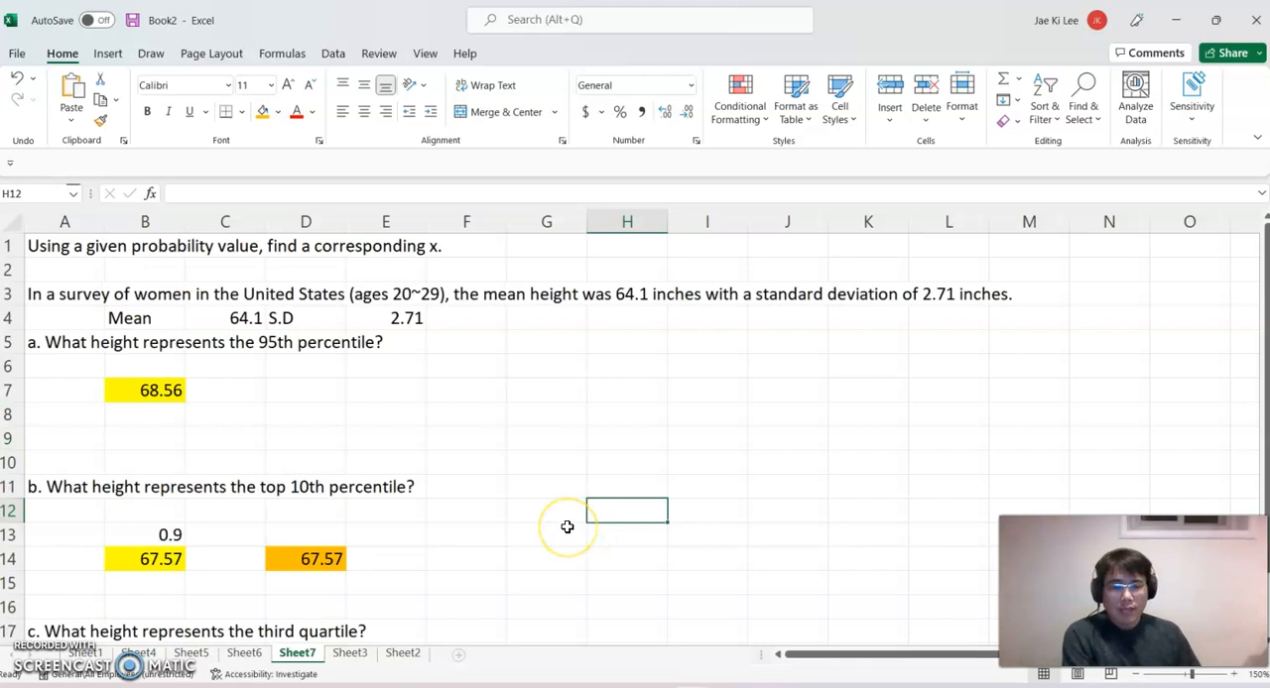